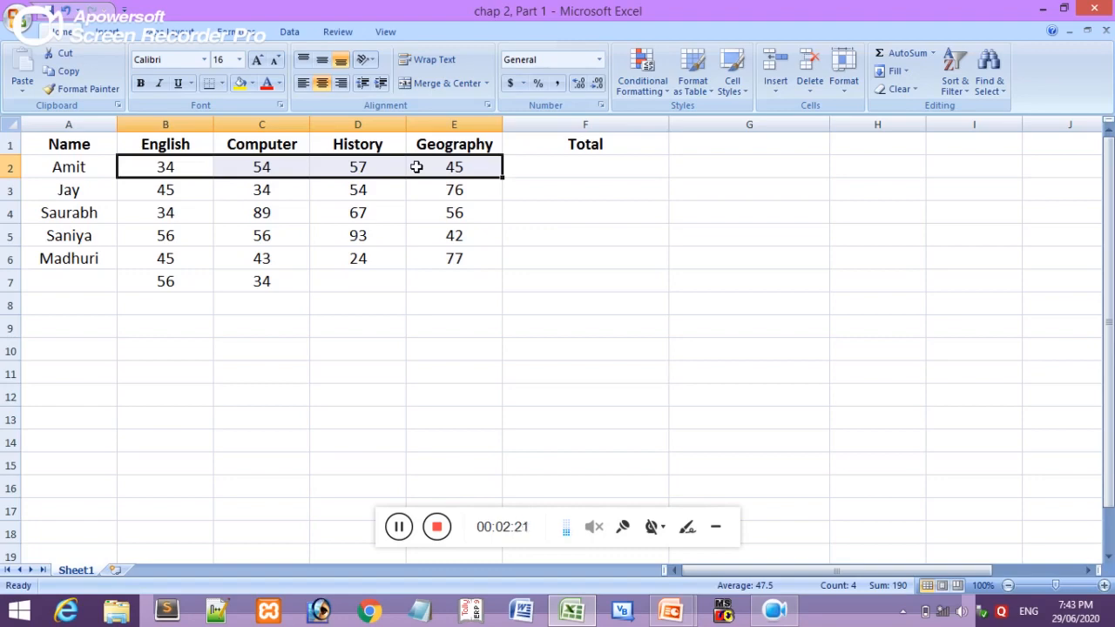
Total the first student's marks in cell F2 with AutoSum over B2:E2.
{"action": "left_click", "coordinate": [541, 161]}
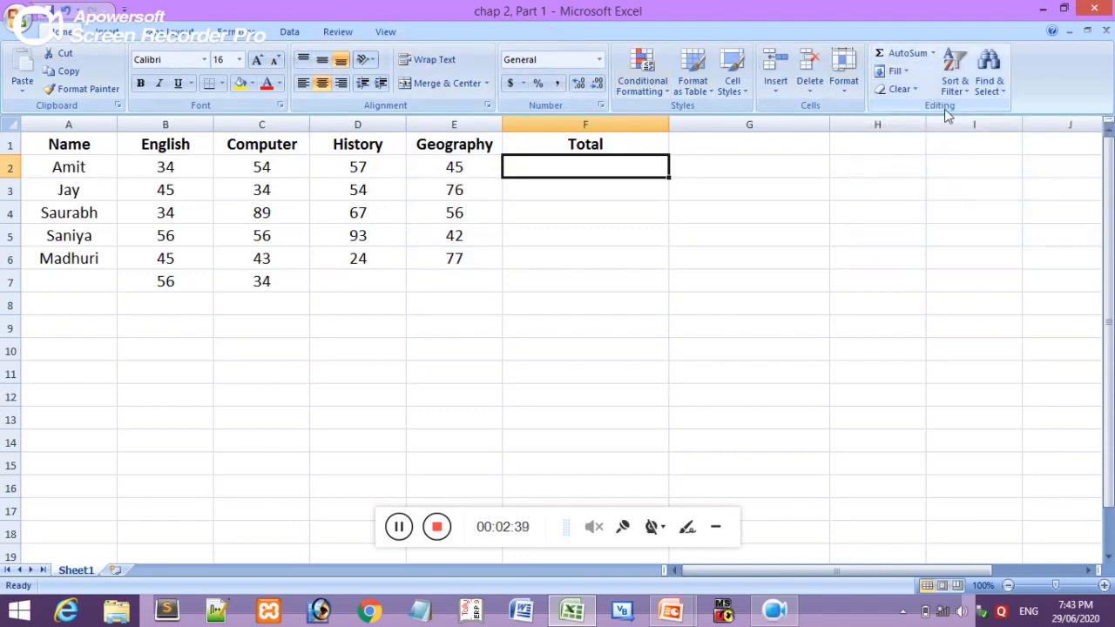
{"action": "left_click", "coordinate": [918, 56]}
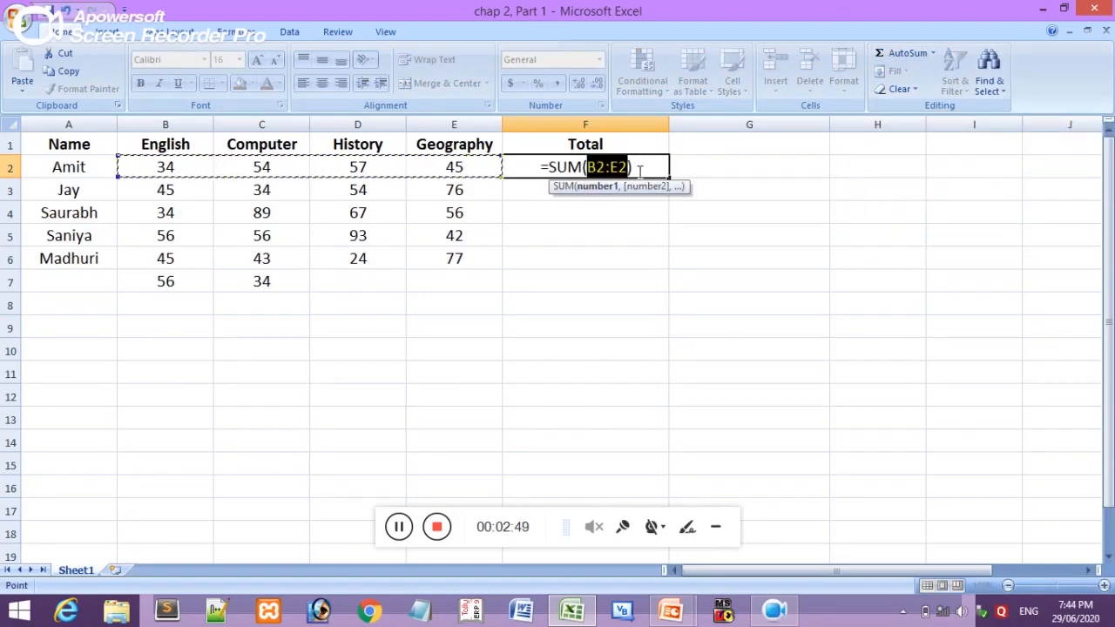
{"action": "key", "text": "Return"}
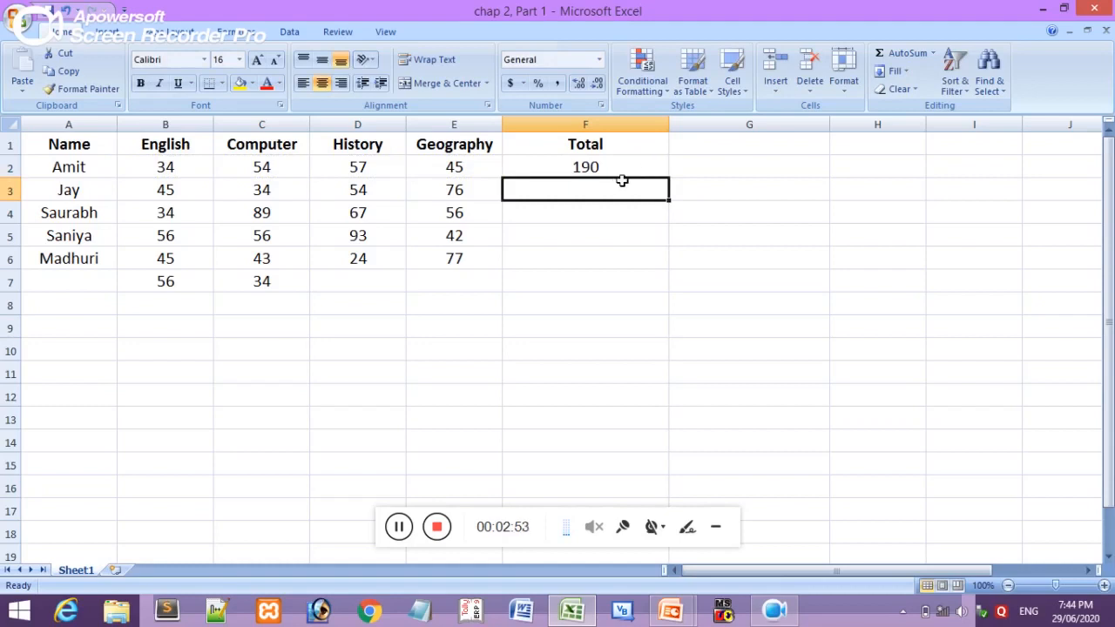
Fill the Total cells F3:F6 for the remaining students using AutoSum.
{"action": "left_click_drag", "start_coordinate": [617, 186], "coordinate": [624, 257]}
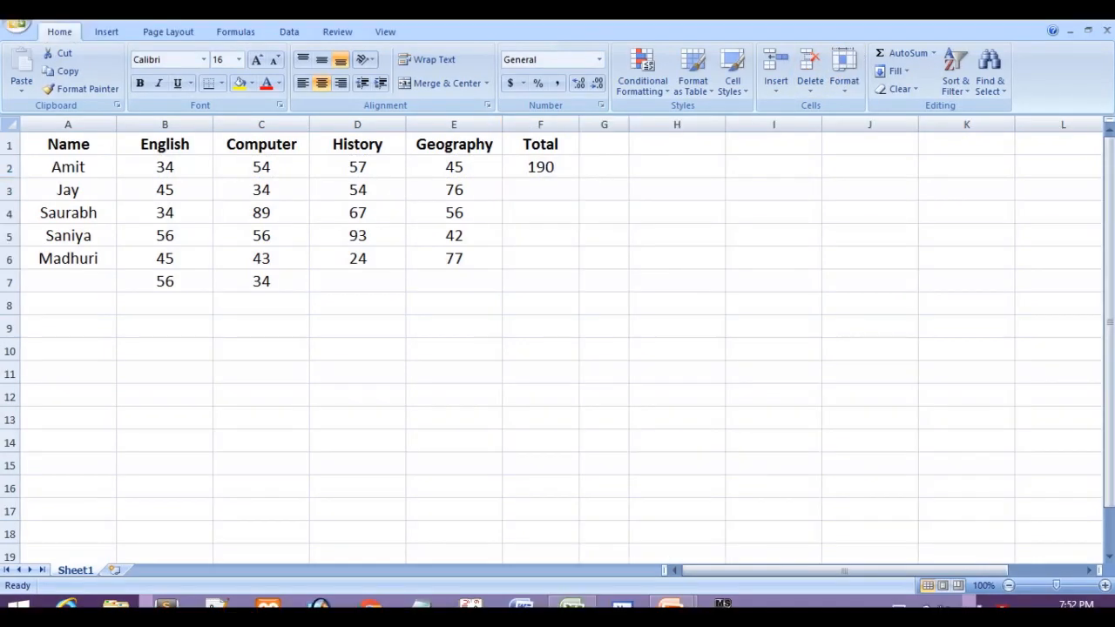
{"action": "left_click", "coordinate": [543, 189]}
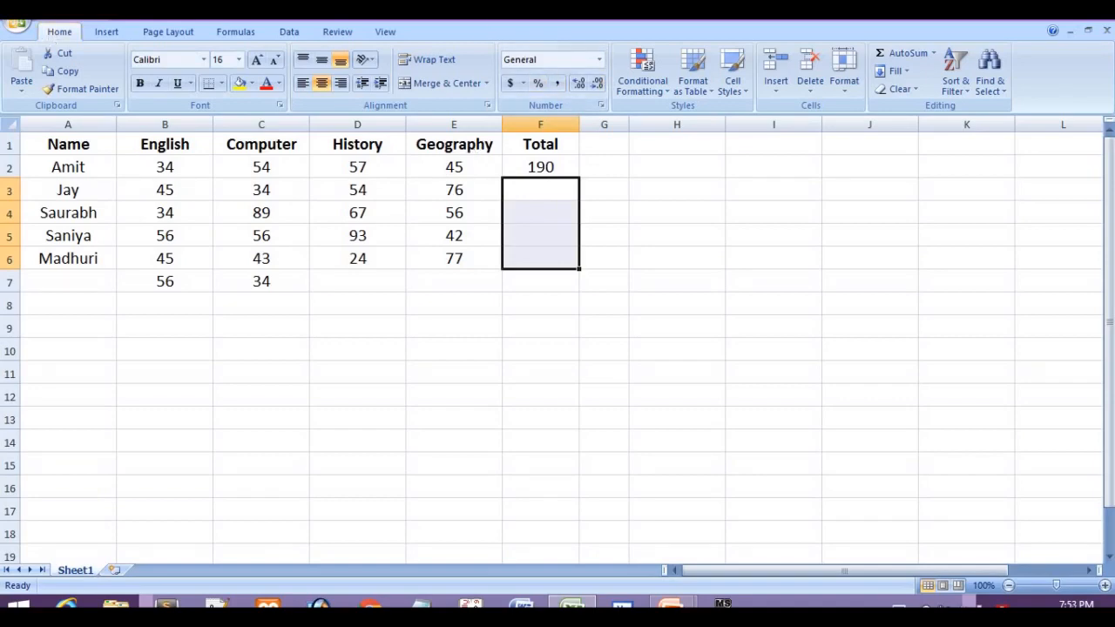
{"action": "left_click", "coordinate": [925, 54]}
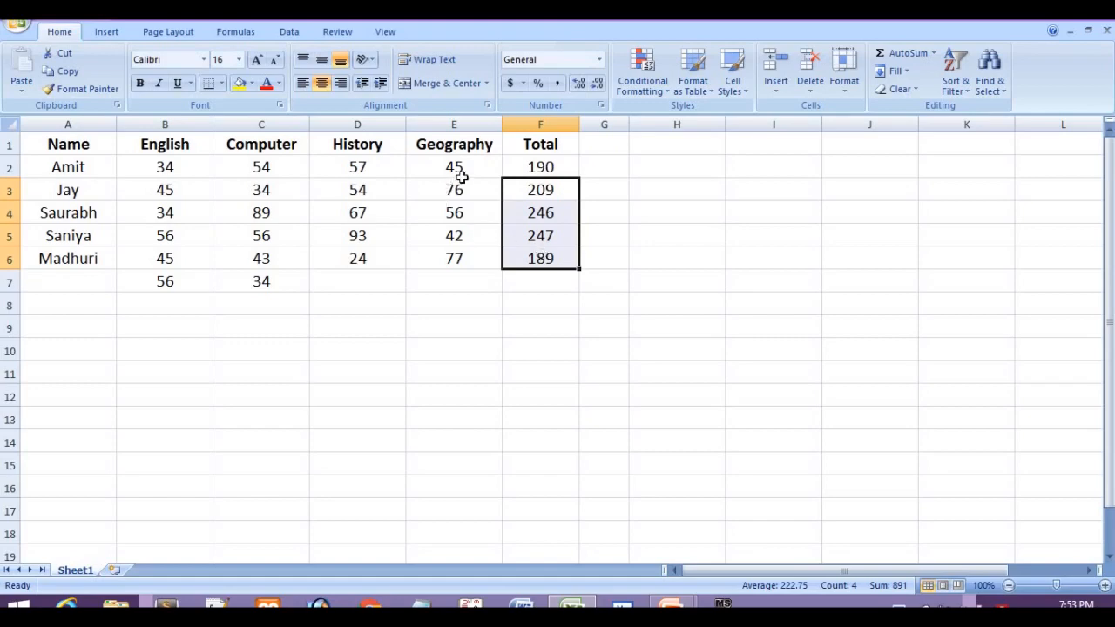
Sum the Geography marks E2:E6 in cell E7 with AutoSum and reselect the summed marks.
{"action": "left_click_drag", "start_coordinate": [461, 172], "coordinate": [465, 252]}
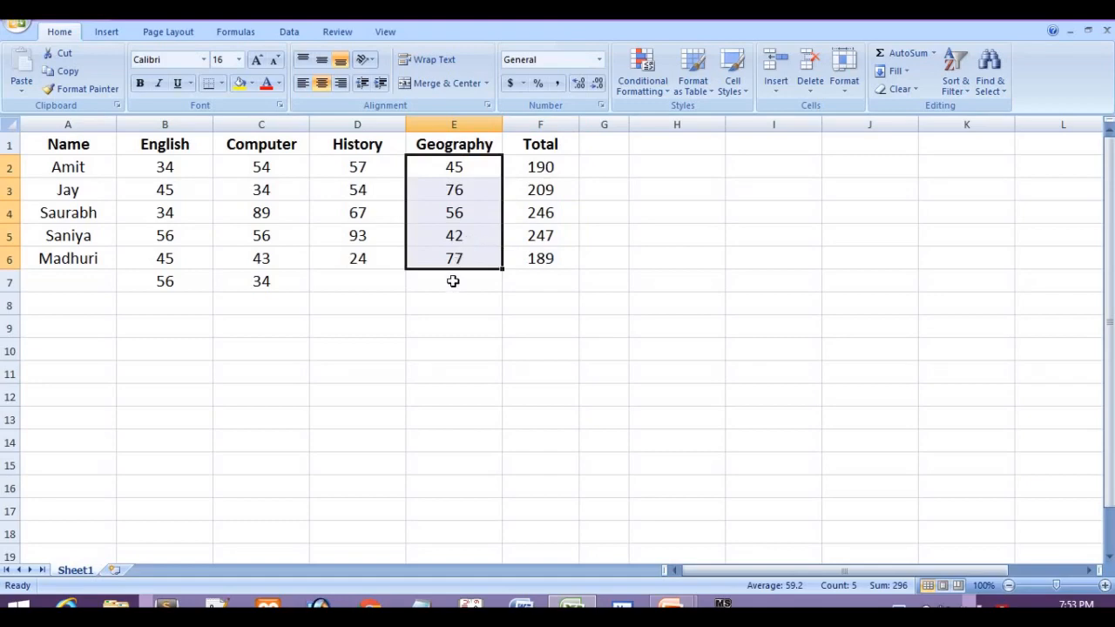
{"action": "left_click", "coordinate": [453, 280]}
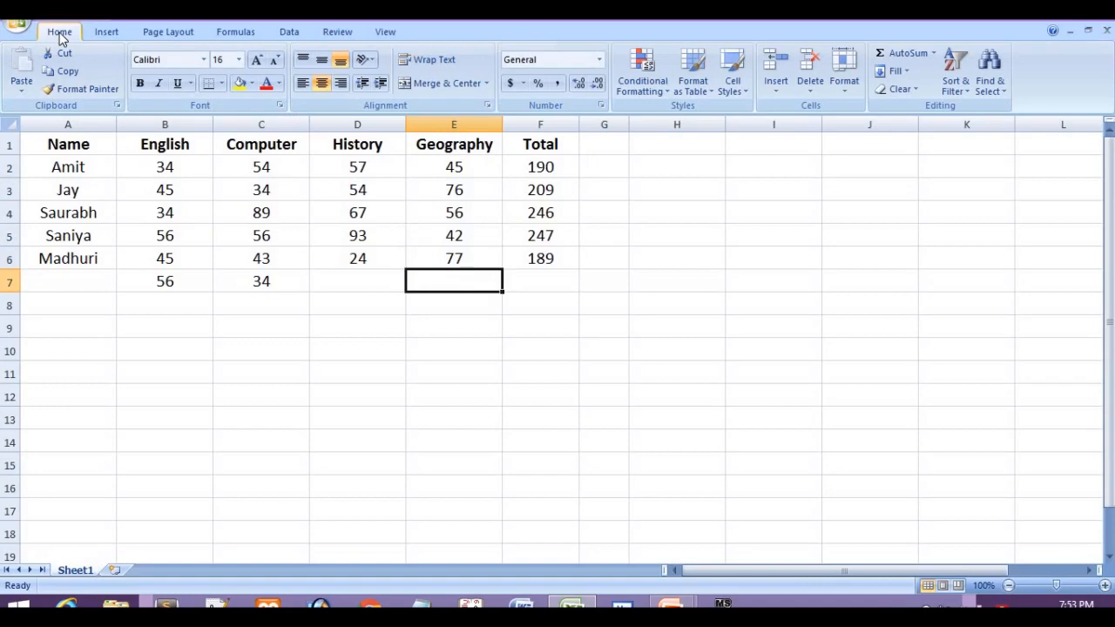
{"action": "left_click", "coordinate": [888, 56]}
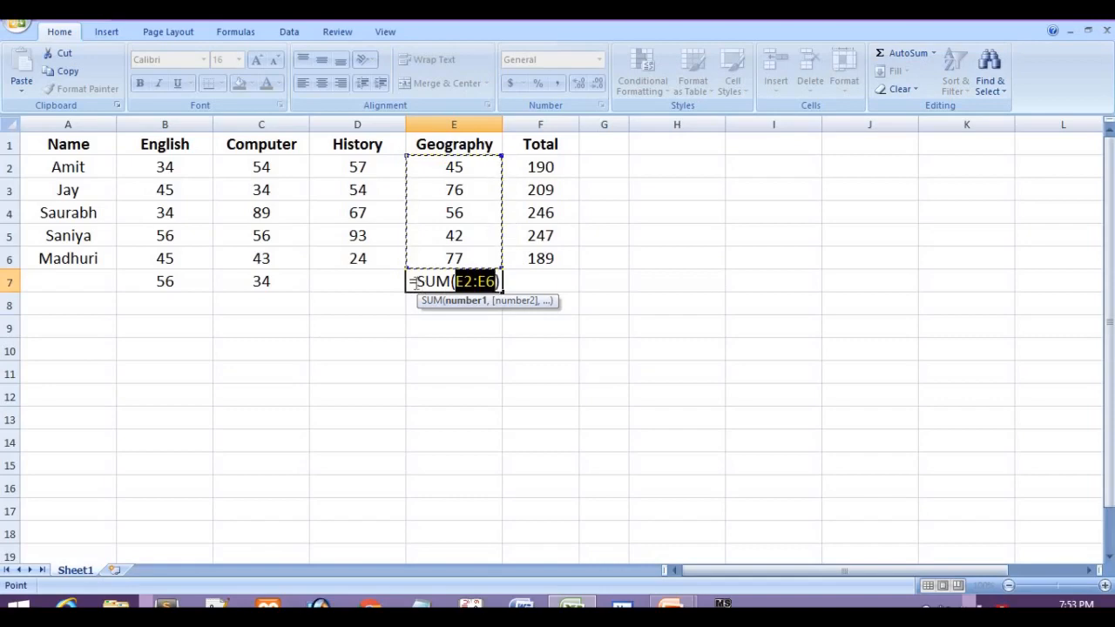
{"action": "left_click_drag", "start_coordinate": [415, 282], "coordinate": [451, 281]}
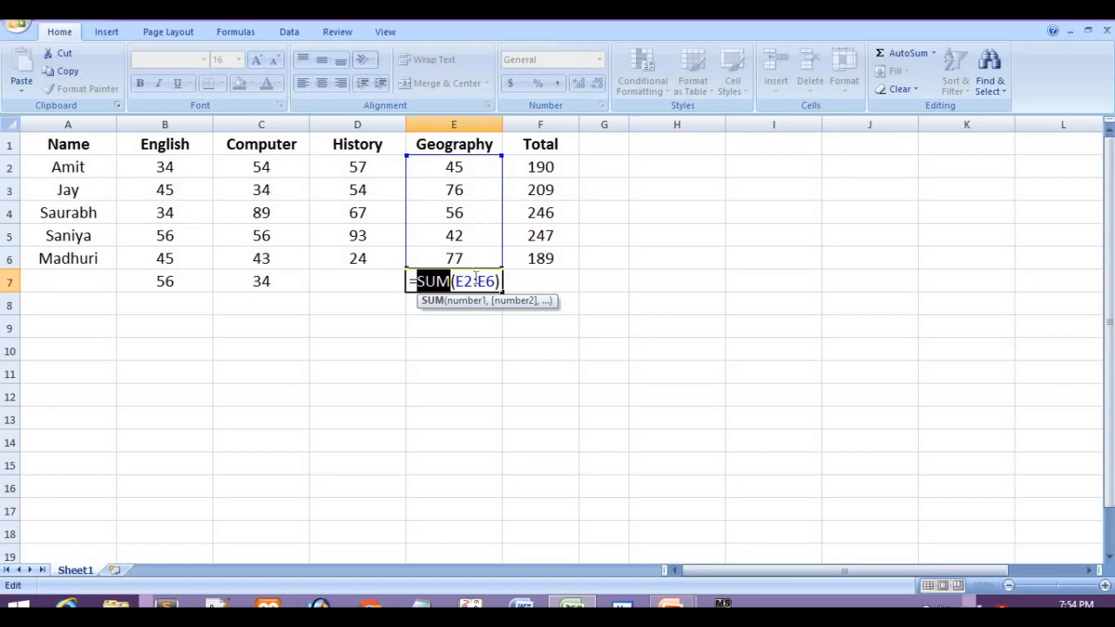
{"action": "key", "text": "Return"}
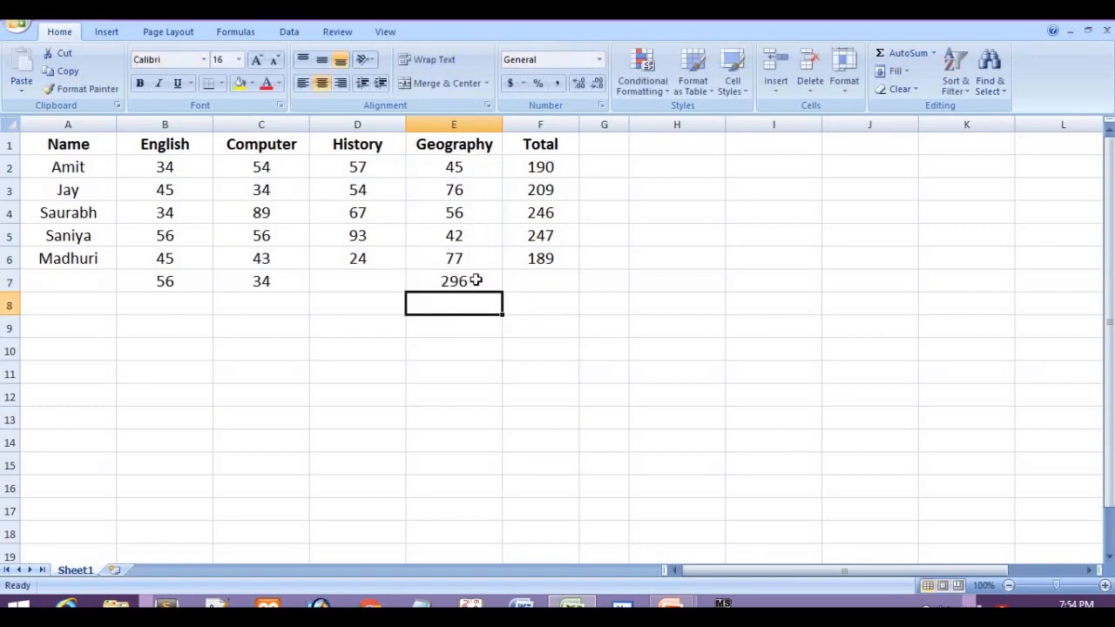
{"action": "left_click", "coordinate": [476, 280]}
{"action": "left_click_drag", "start_coordinate": [456, 162], "coordinate": [453, 254]}
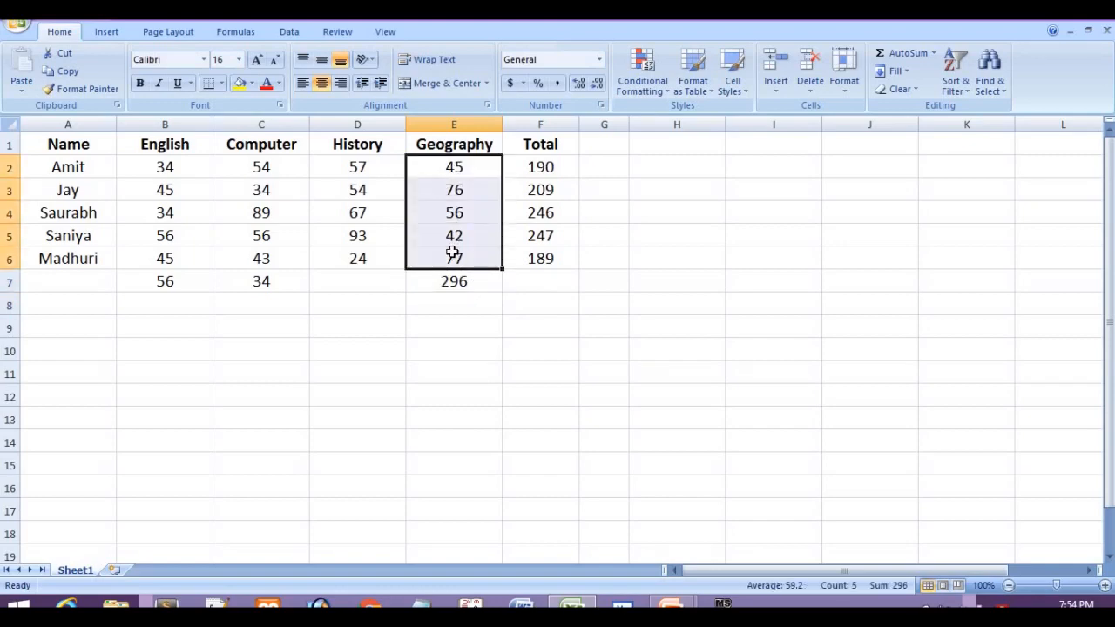
Switch to the PowerPoint slide show, advance to the "Printing in Excel" slide and return to the Excel worksheet.
{"action": "key", "text": "alt"}
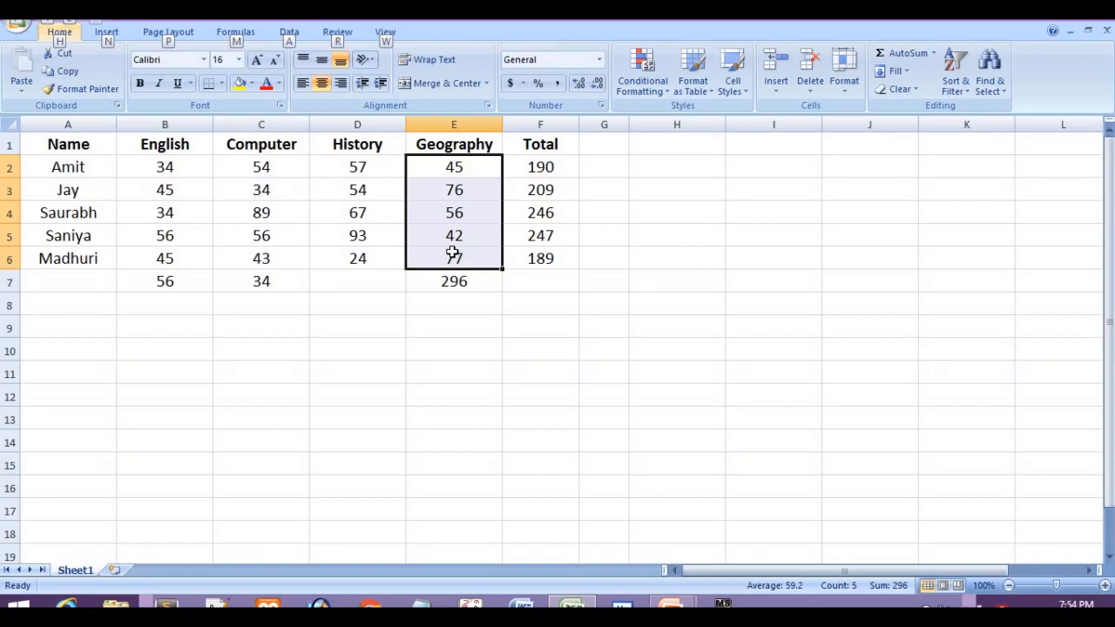
{"action": "key", "text": "alt+Tab"}
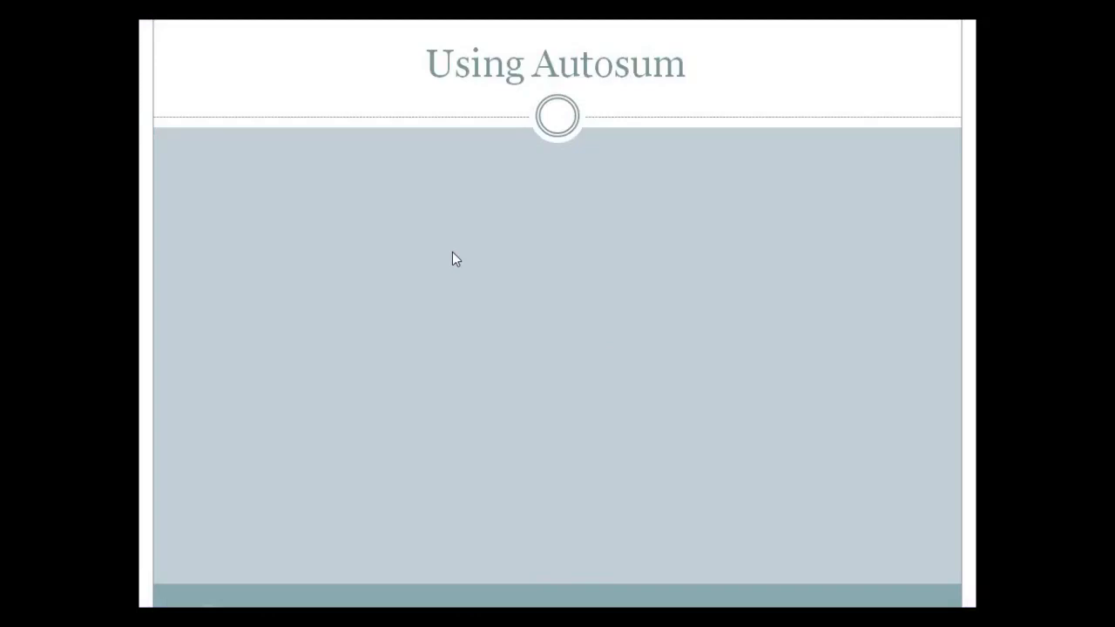
{"action": "key", "text": "Right"}
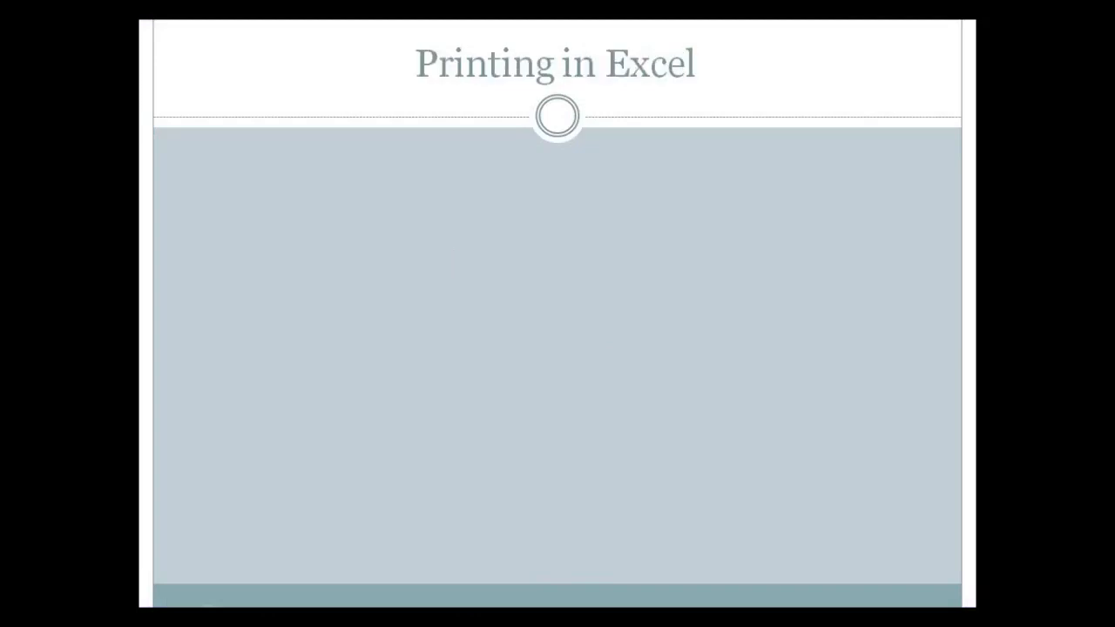
{"action": "key", "text": "alt+Tab"}
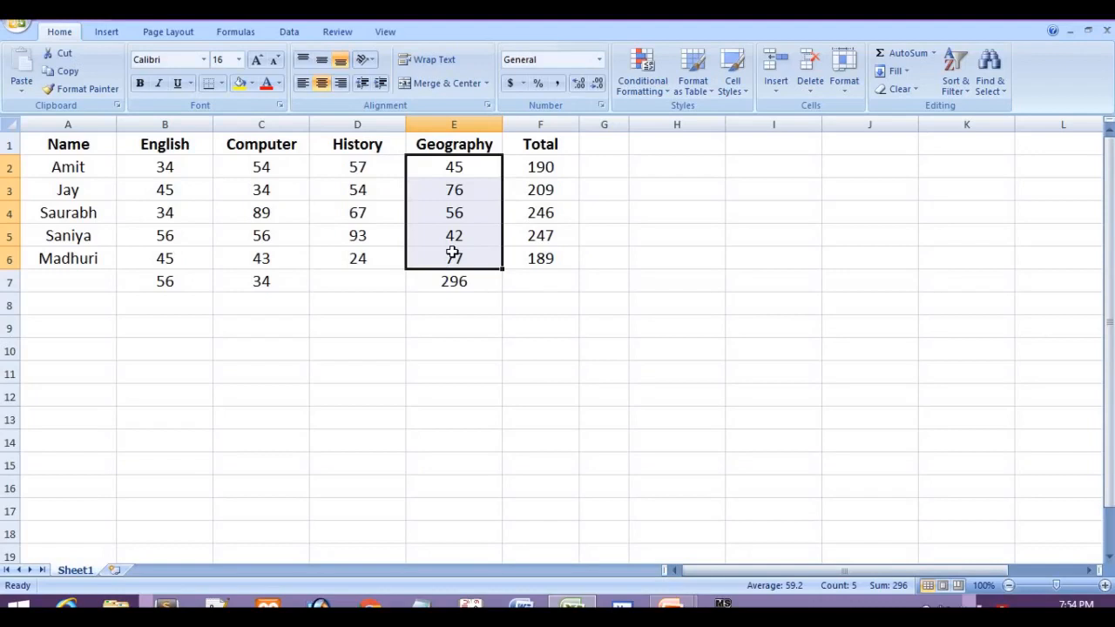
{"action": "key", "text": "alt+Tab"}
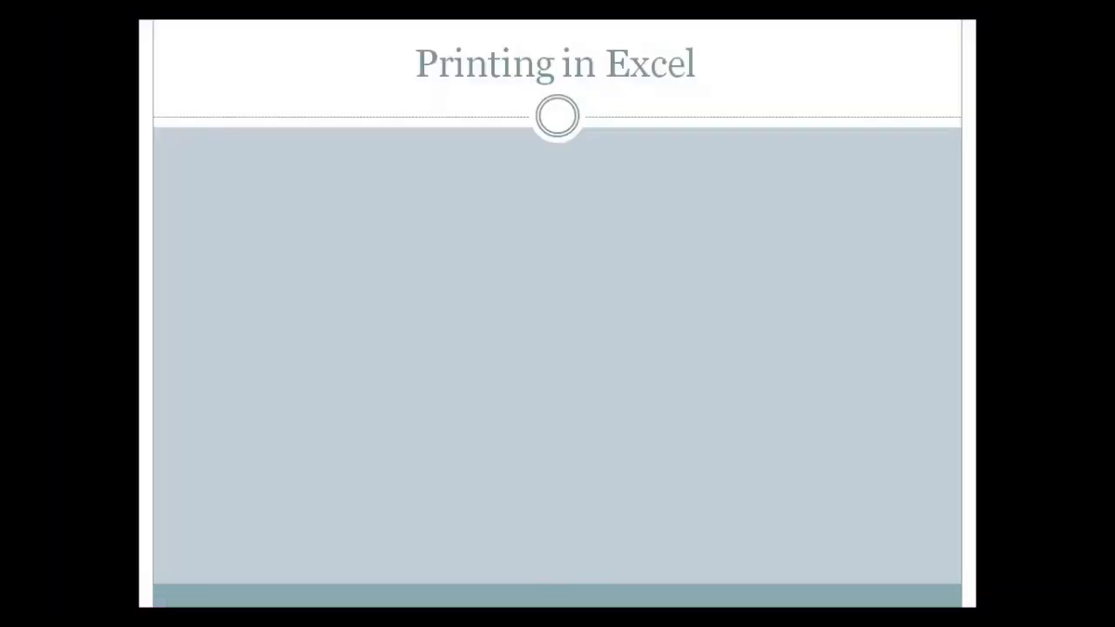
{"action": "key", "text": "alt+Tab"}
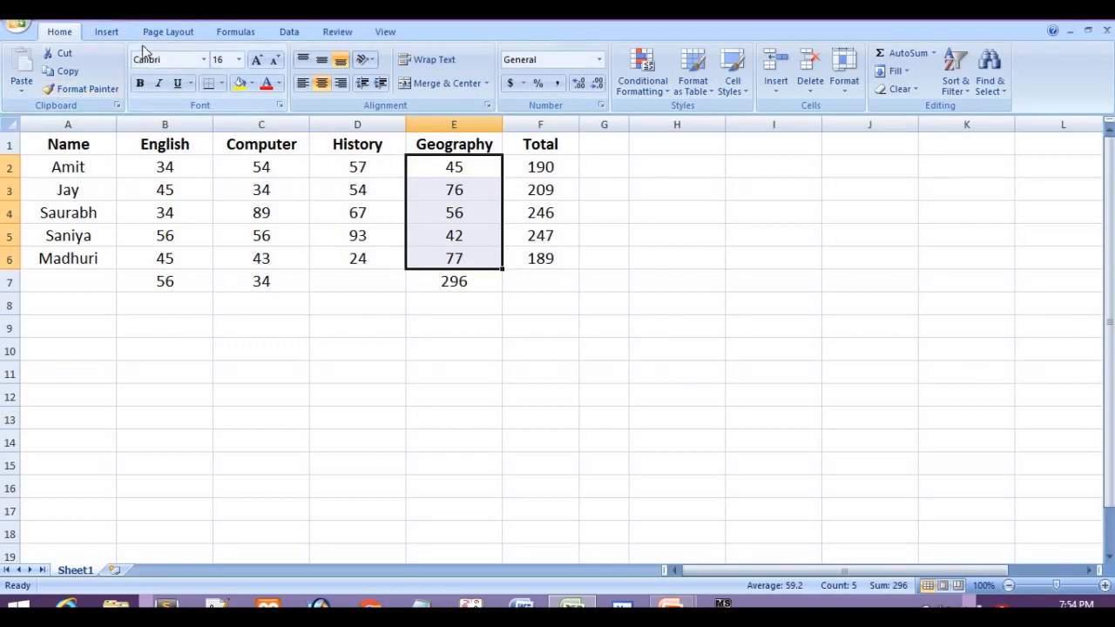
Try printing one copy of the active sheet to Microsoft XPS Document Writer, dismissing the prompt to save the output.
{"action": "left_click", "coordinate": [23, 32]}
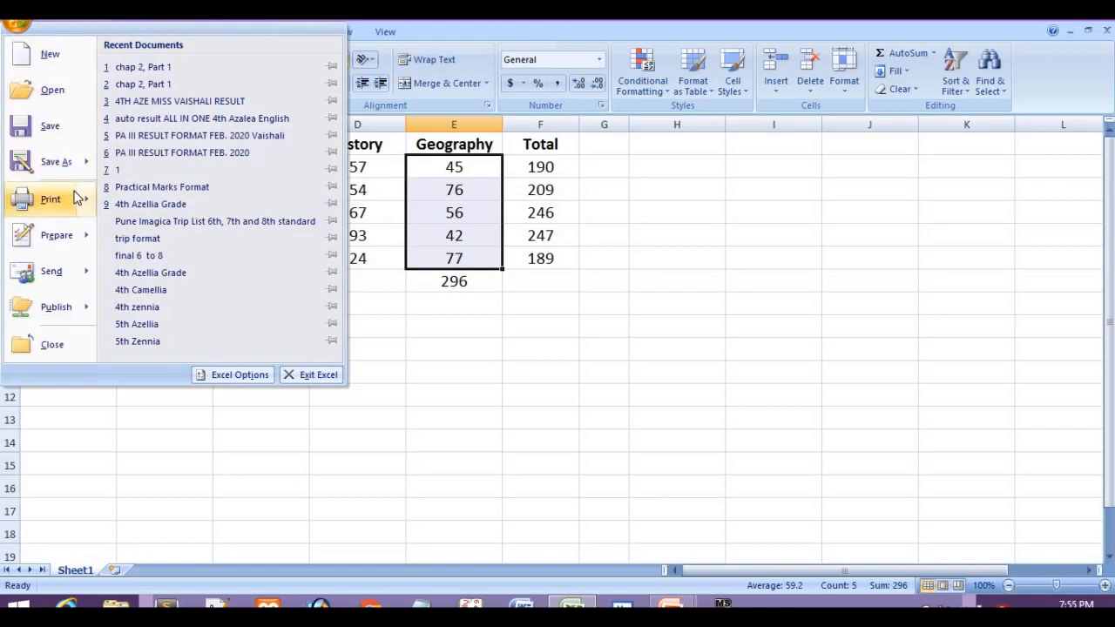
{"action": "mouse_move", "coordinate": [73, 201]}
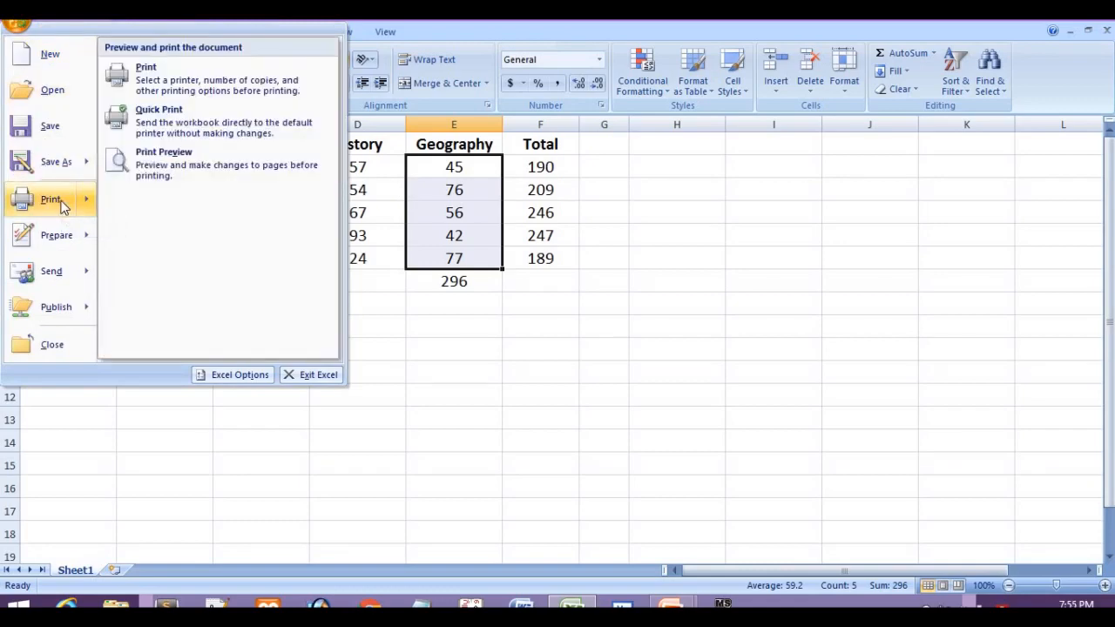
{"action": "left_click", "coordinate": [61, 203]}
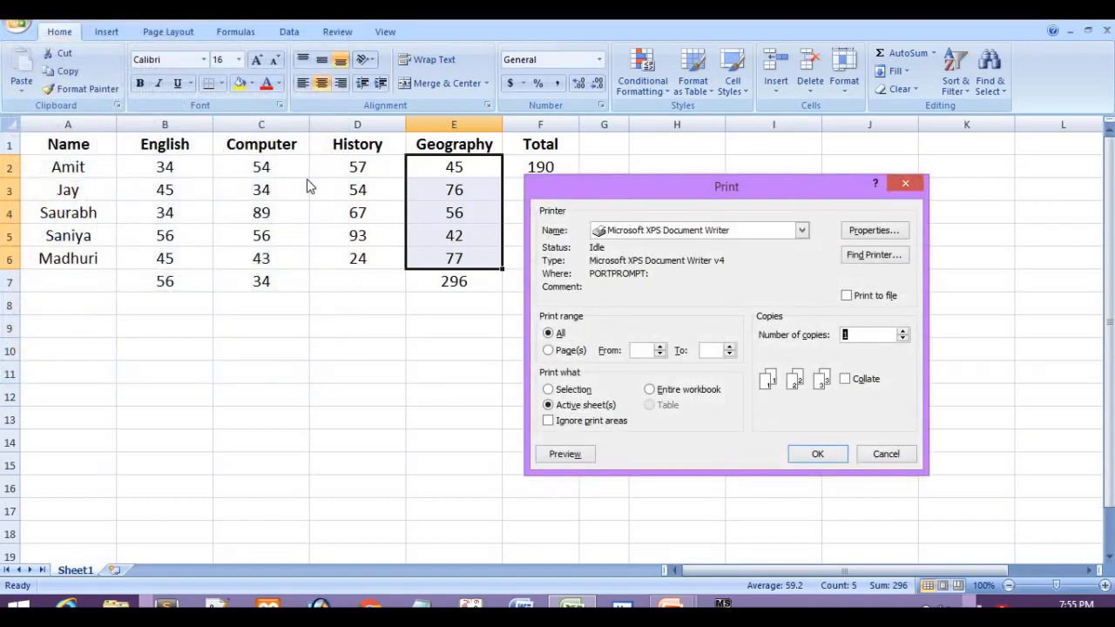
{"action": "left_click", "coordinate": [802, 231]}
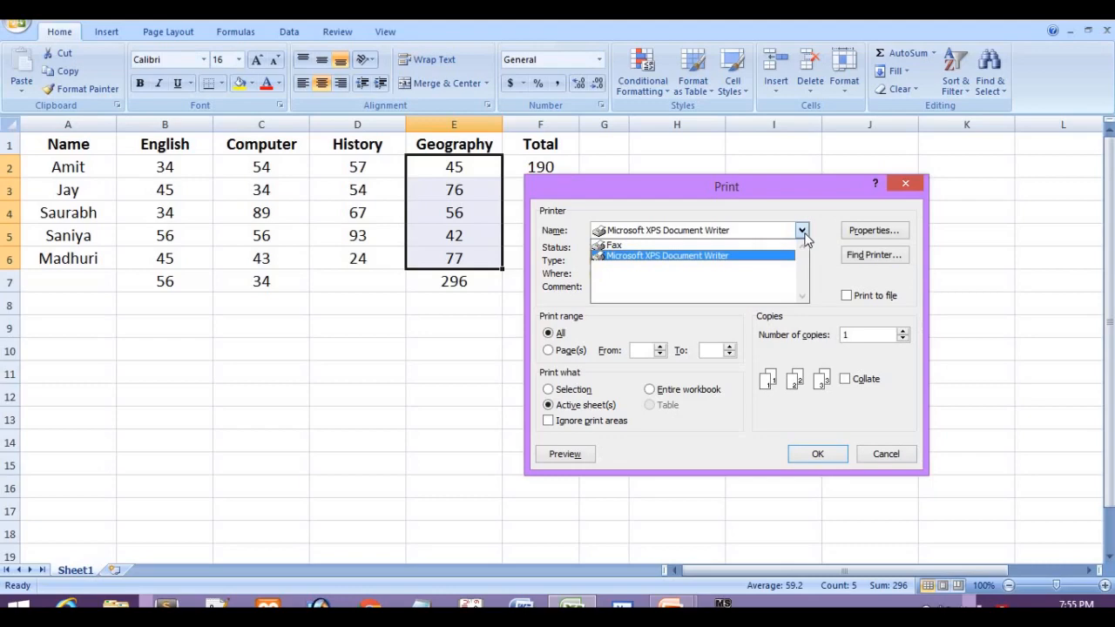
{"action": "left_click", "coordinate": [778, 257]}
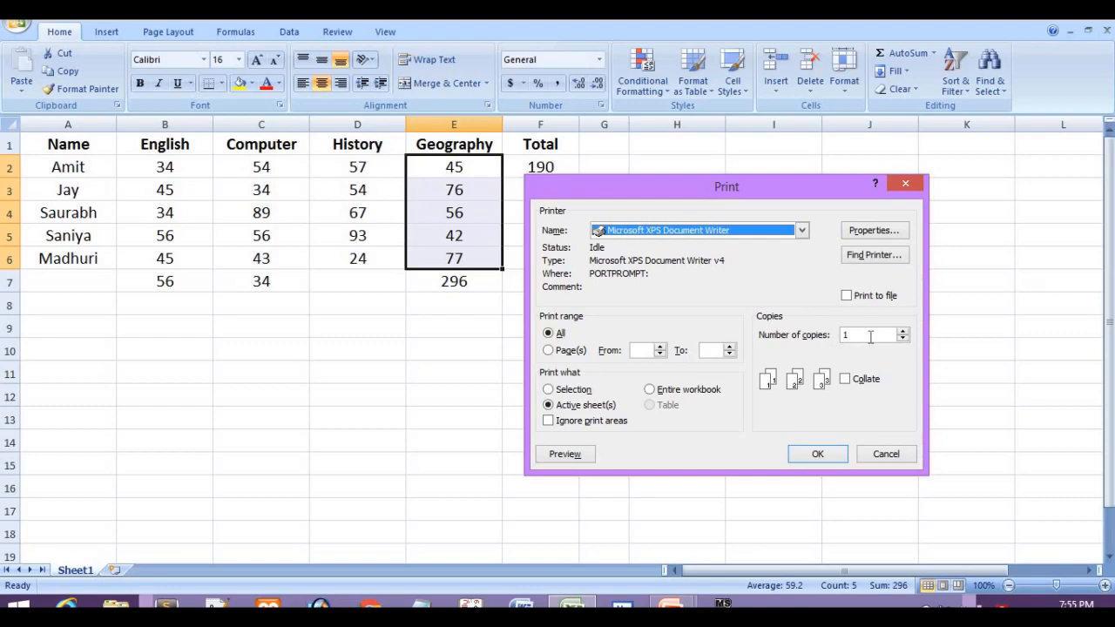
{"action": "left_click", "coordinate": [819, 454]}
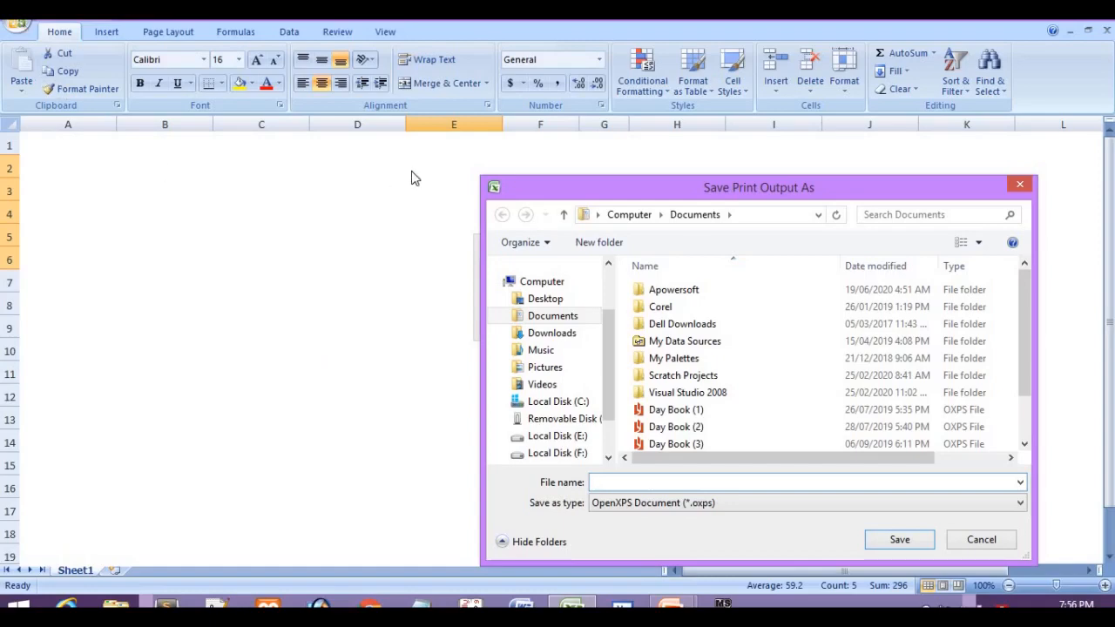
{"action": "left_click", "coordinate": [1020, 184]}
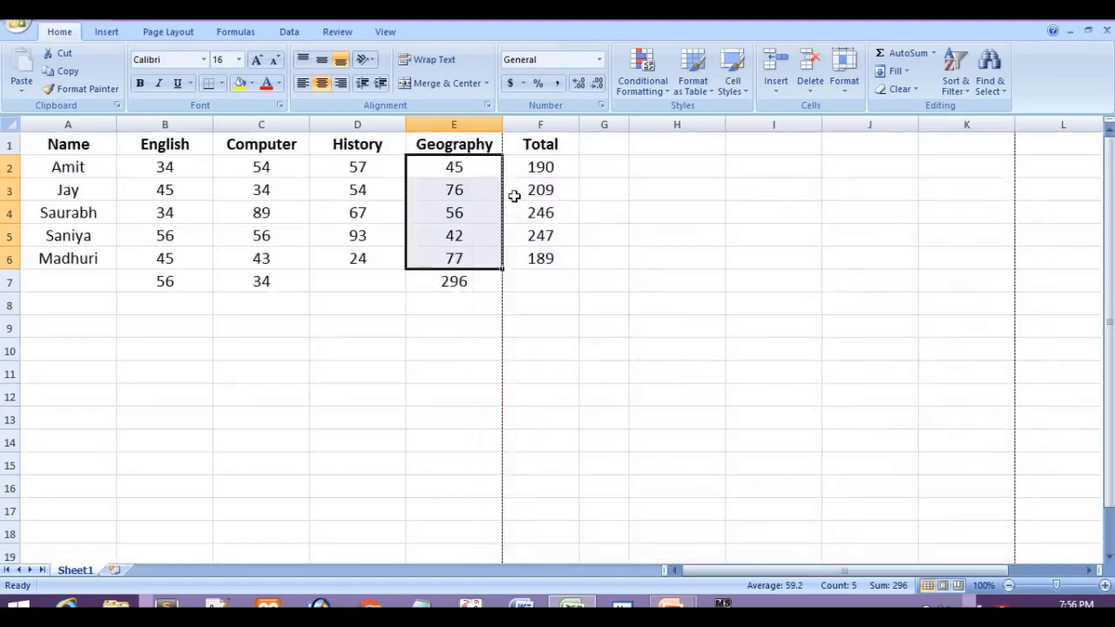
Leave the print options, switch to the PowerPoint editing window and show slide 9, "Error in Formulae and Functions".
{"action": "left_click", "coordinate": [18, 25]}
{"action": "mouse_move", "coordinate": [49, 200]}
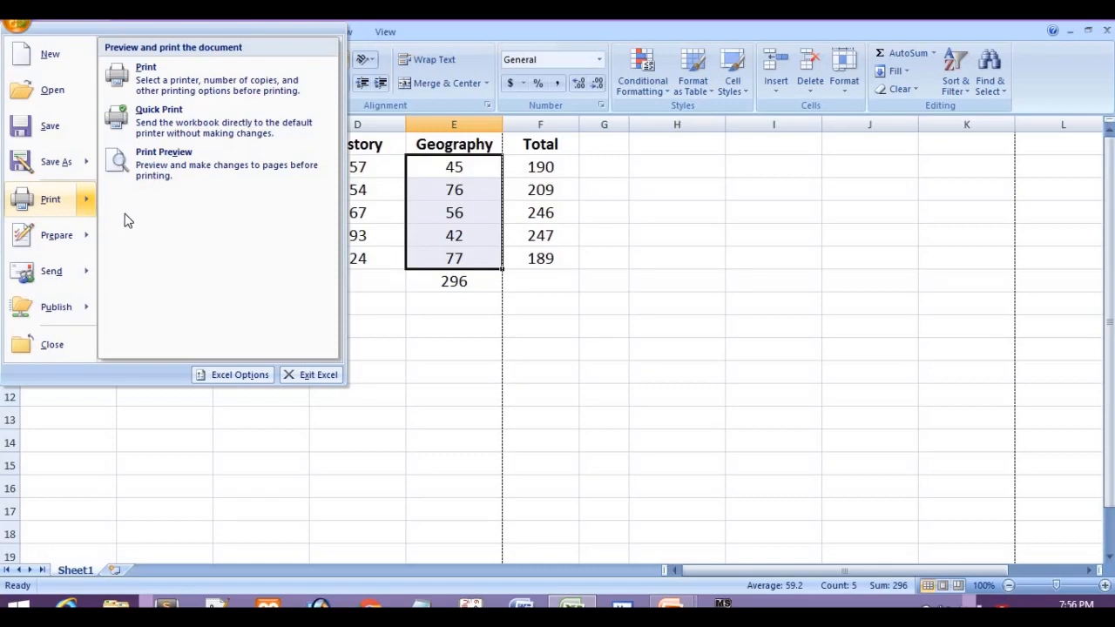
{"action": "key", "text": "alt+Tab"}
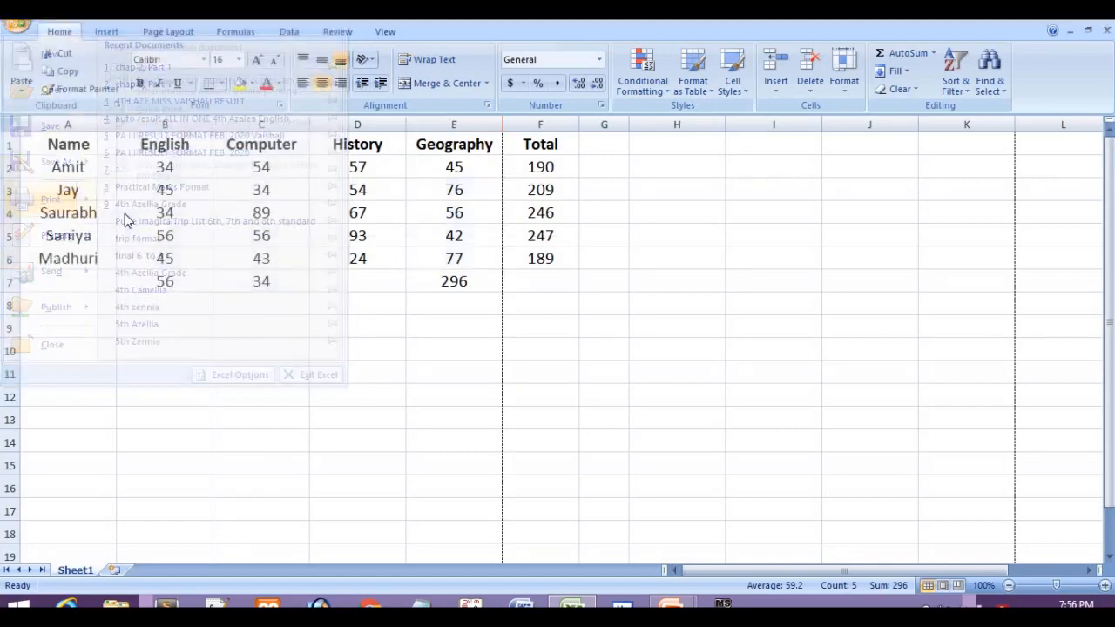
{"action": "key", "text": "alt+Tab"}
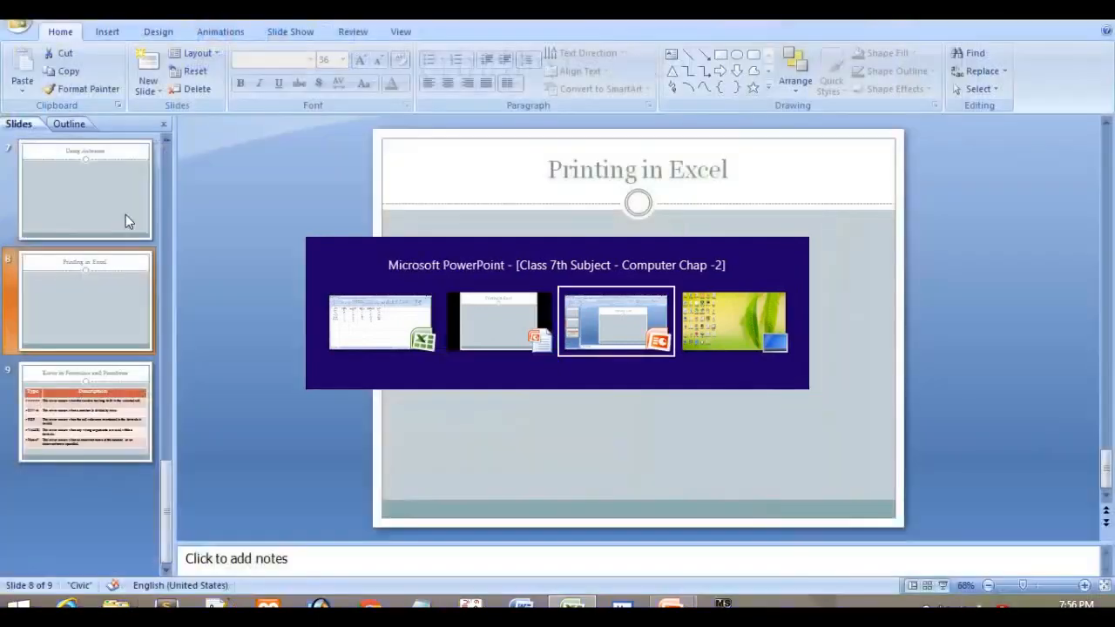
{"action": "left_click", "coordinate": [102, 384]}
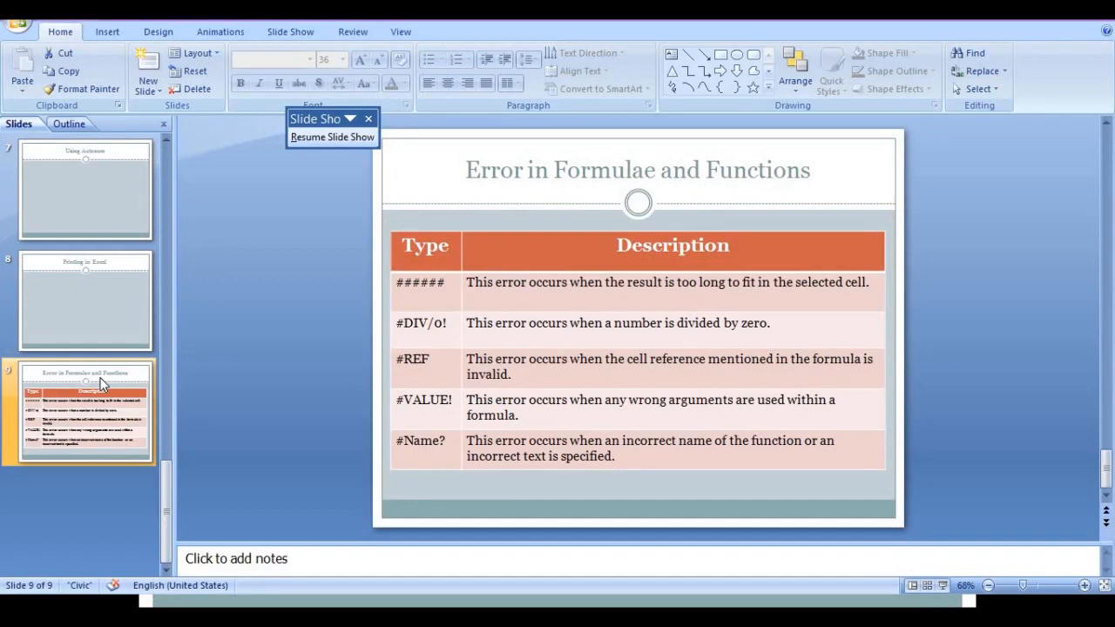
{"action": "left_click", "coordinate": [519, 373]}
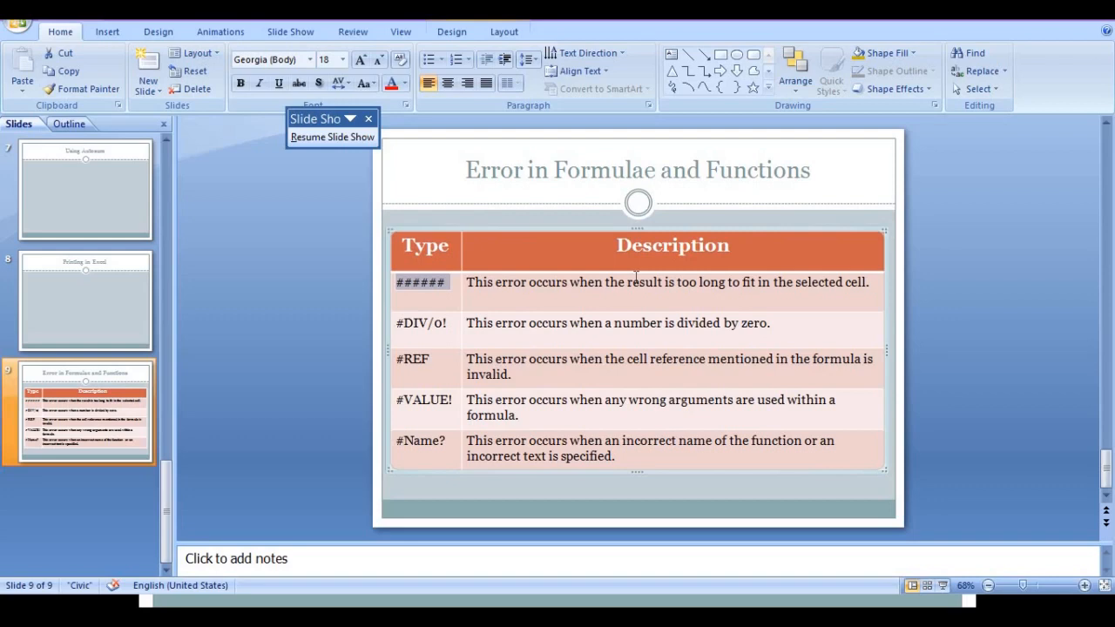
Check the Excel worksheet around cell G4 and return to the error table on the PowerPoint slide.
{"action": "key", "text": "alt+Tab"}
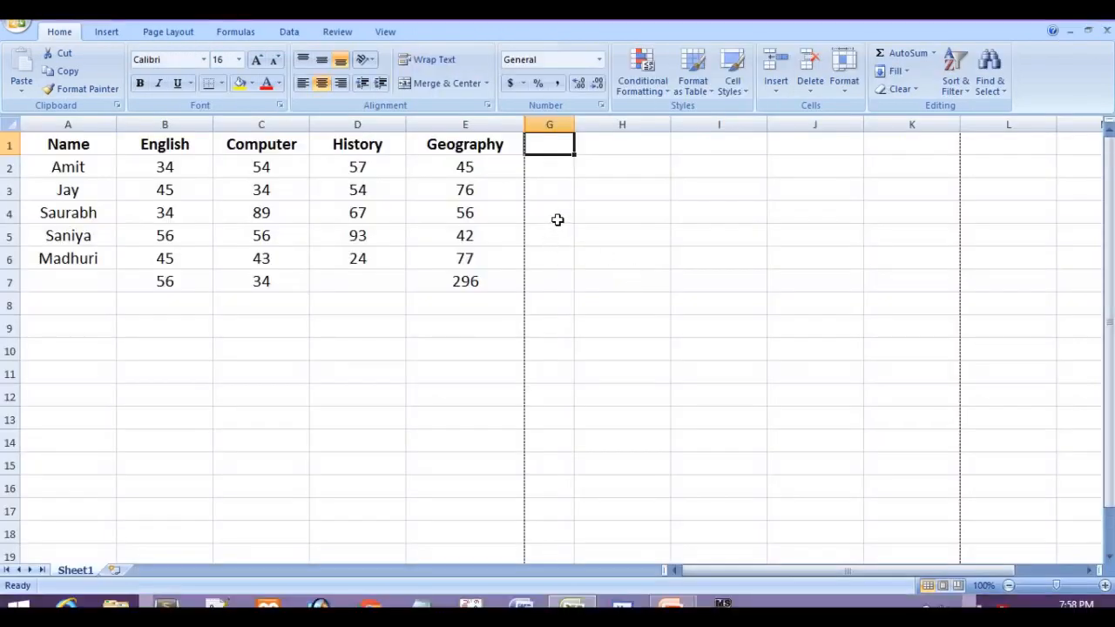
{"action": "left_click", "coordinate": [557, 220]}
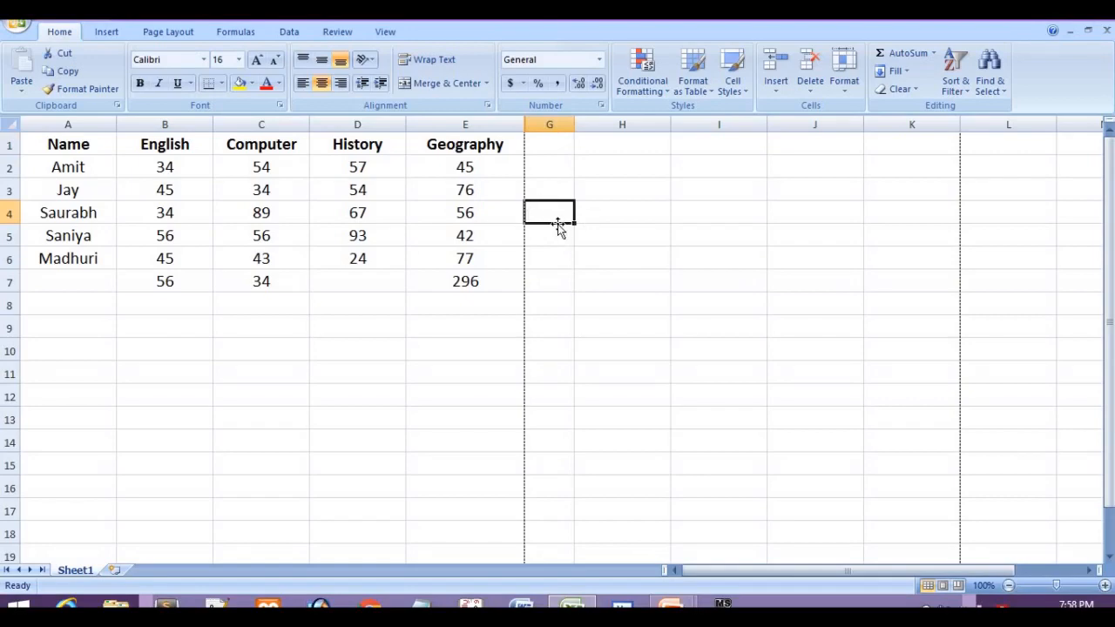
{"action": "key", "text": "alt+Tab"}
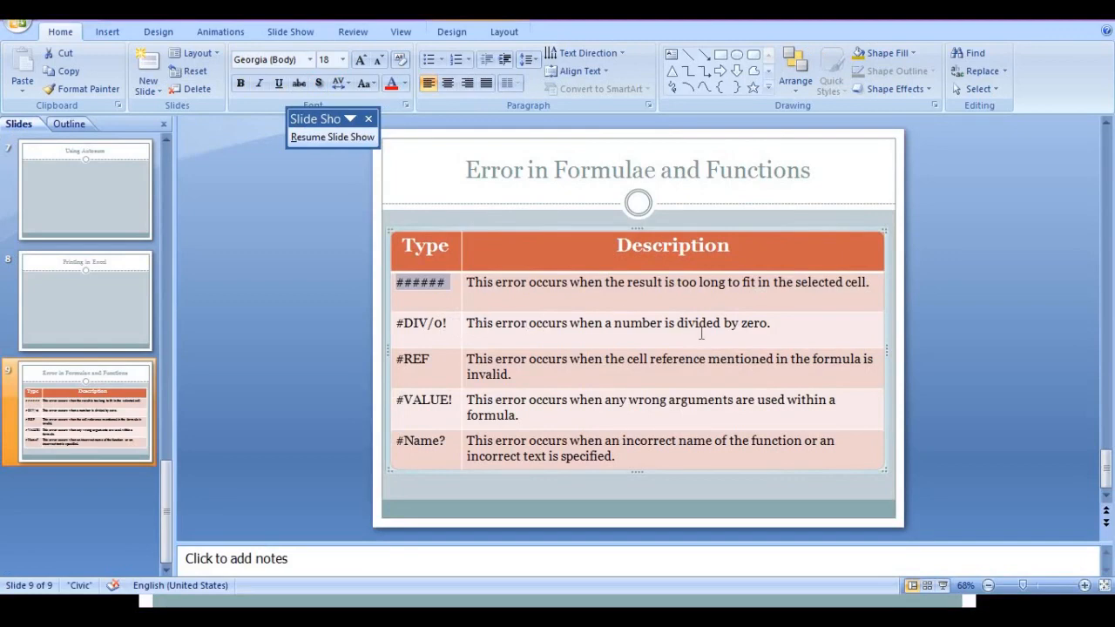
Switch to the Excel worksheet and enter the division-by-zero formula =56/0 in cell D12.
{"action": "key", "text": "alt+Tab"}
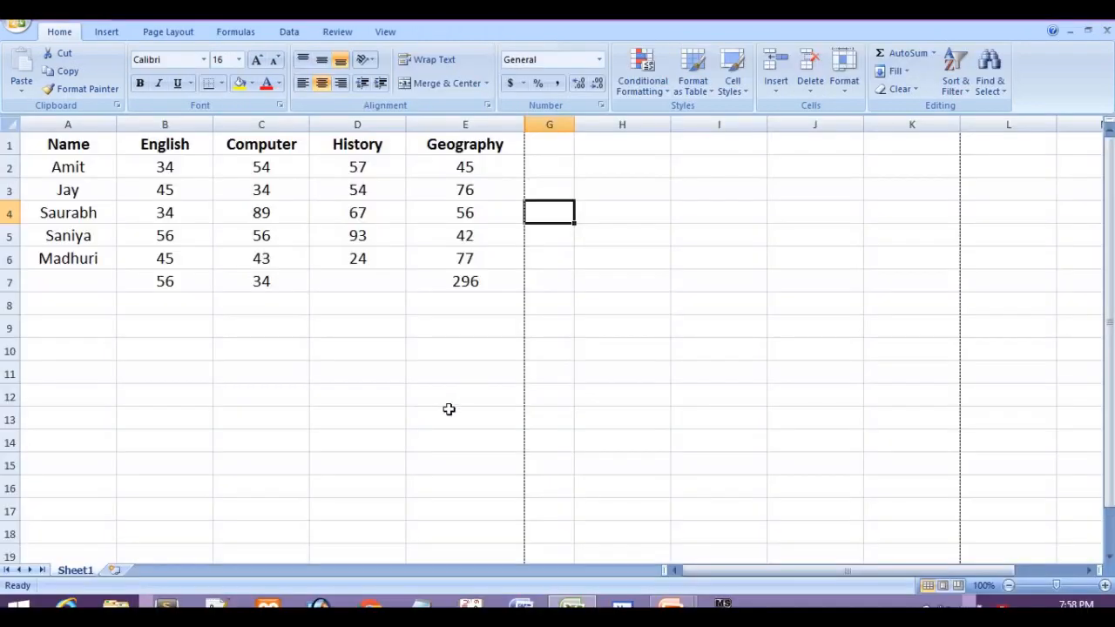
{"action": "left_click", "coordinate": [386, 400]}
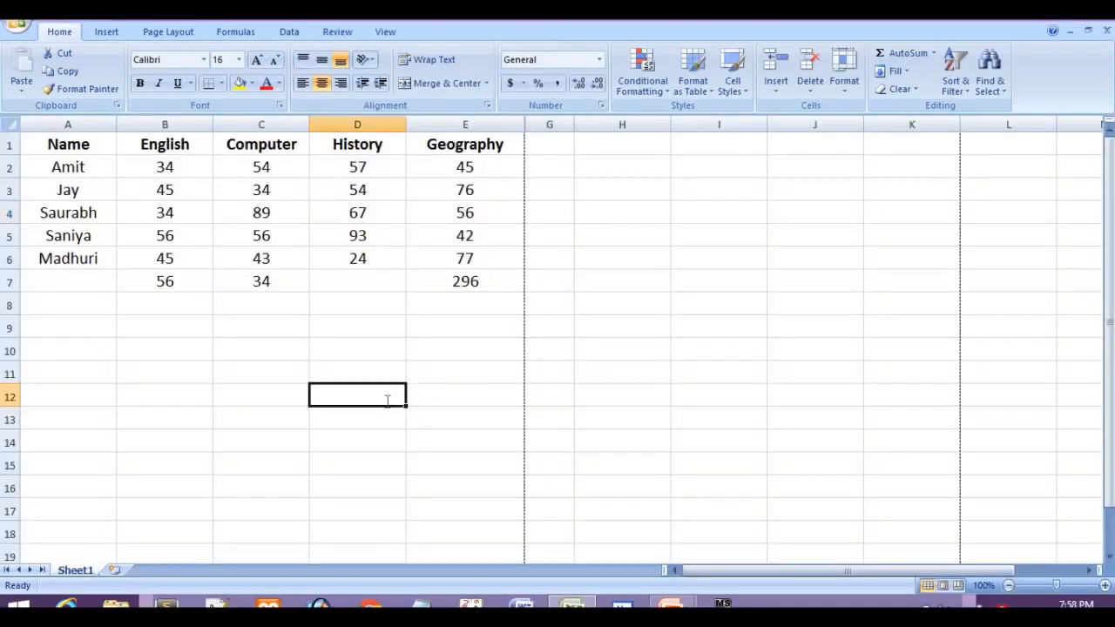
{"action": "type", "text": "=56/0"}
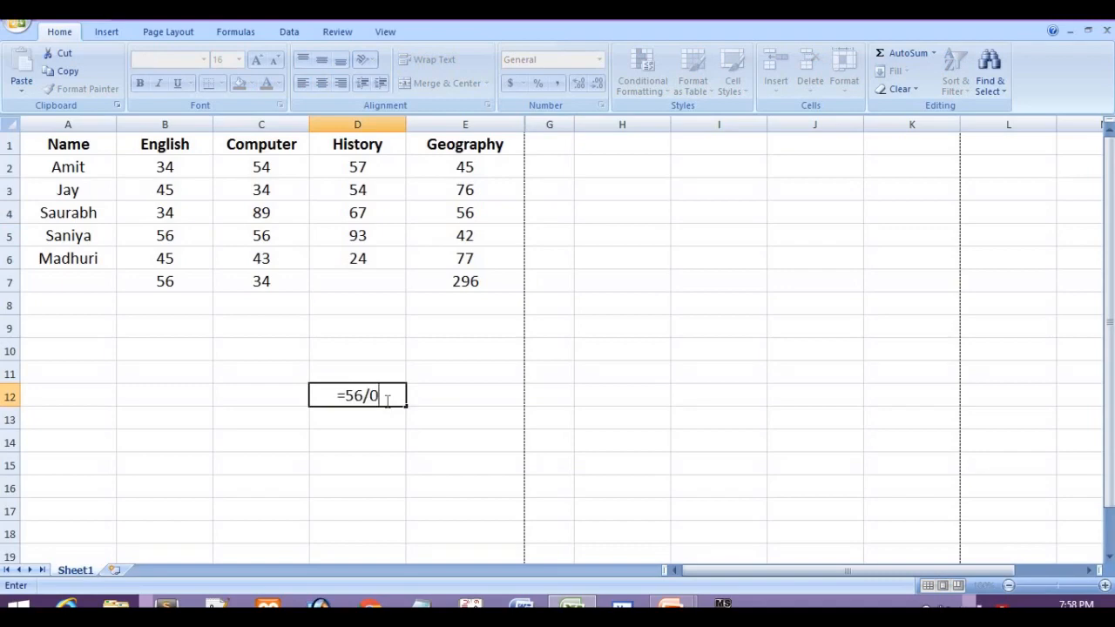
{"action": "key", "text": "Return"}
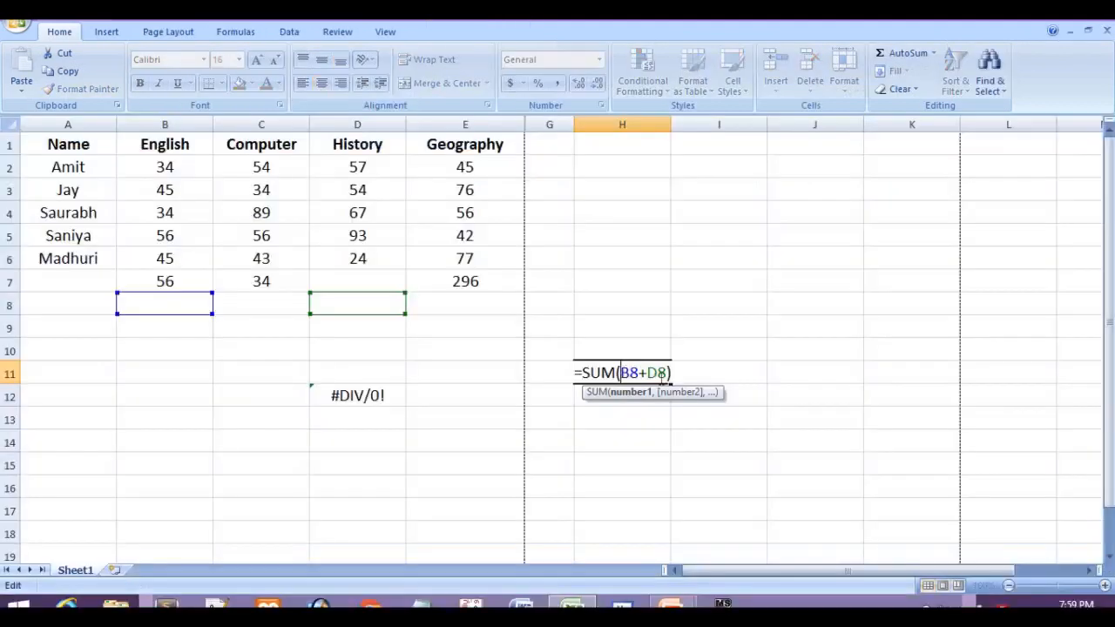
Replace the D8 reference in cell H11's formula with A2, making it =SUM(B8+A2).
{"action": "left_click_drag", "start_coordinate": [666, 373], "coordinate": [646, 373]}
{"action": "type", "text": "A2"}
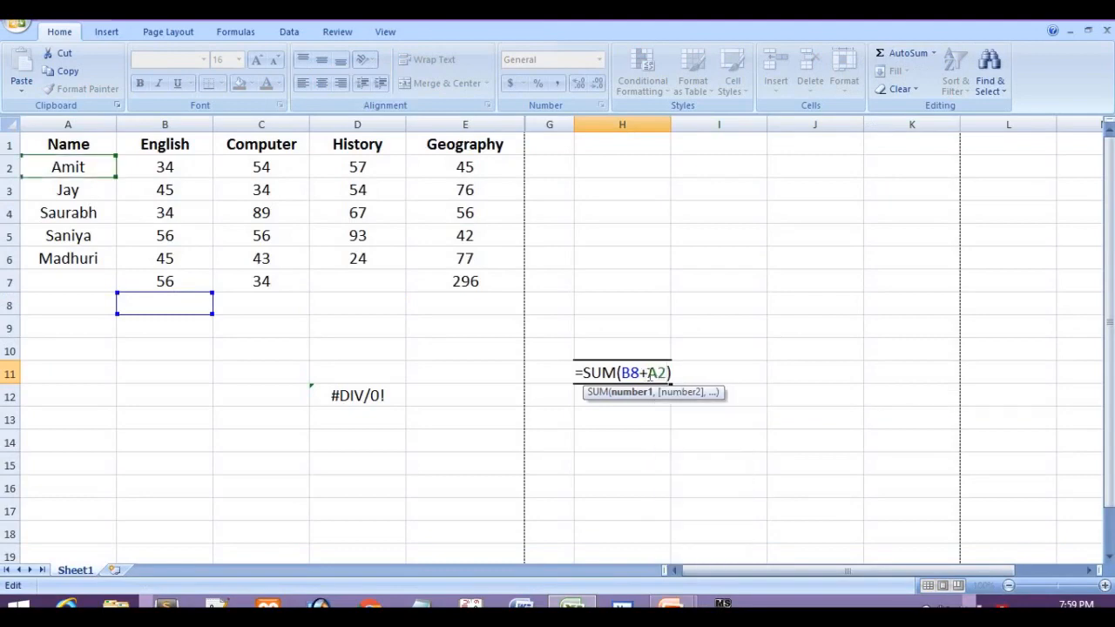
{"action": "key", "text": "Return"}
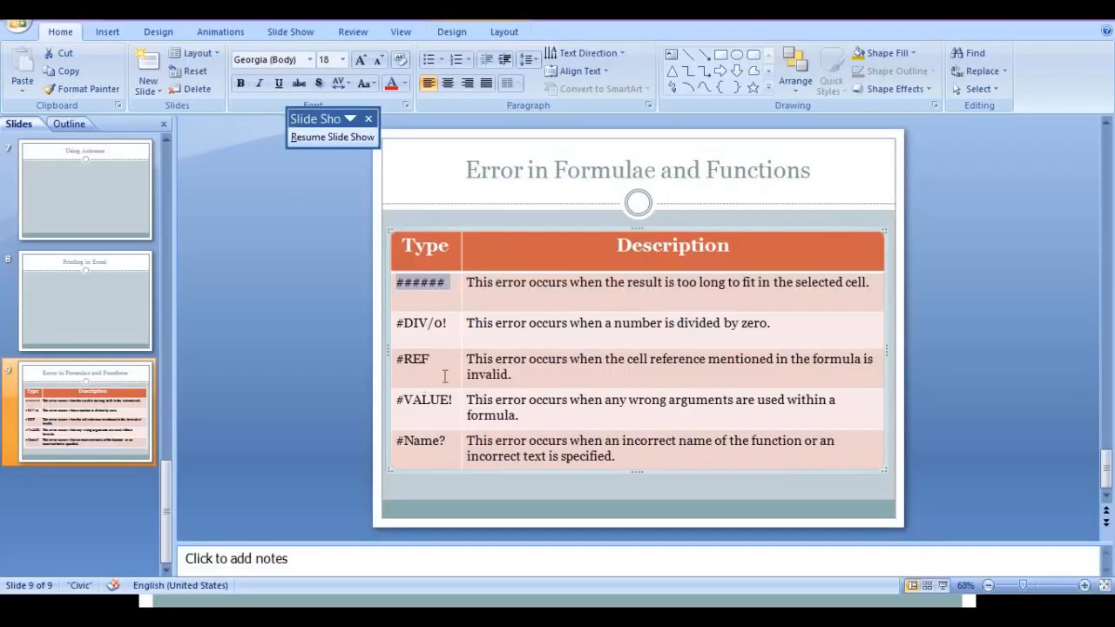
Compare the worksheet with the PowerPoint error table and reselect cell A2 as the second reference in H11's SUM formula.
{"action": "key", "text": "alt+Tab"}
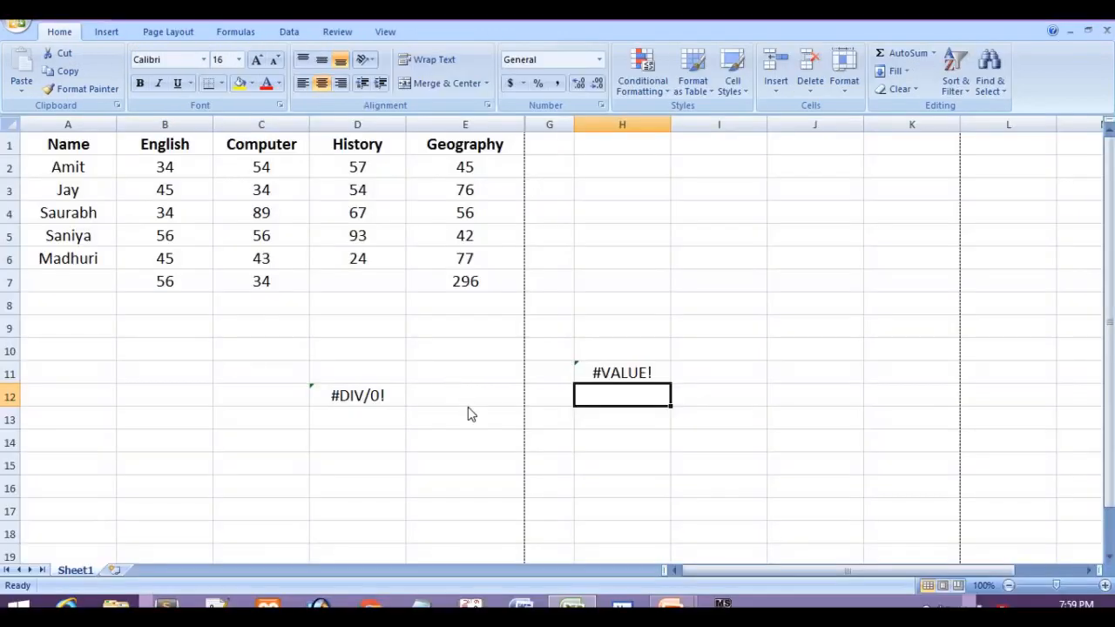
{"action": "key", "text": "alt+Tab"}
{"action": "double_click", "coordinate": [607, 372]}
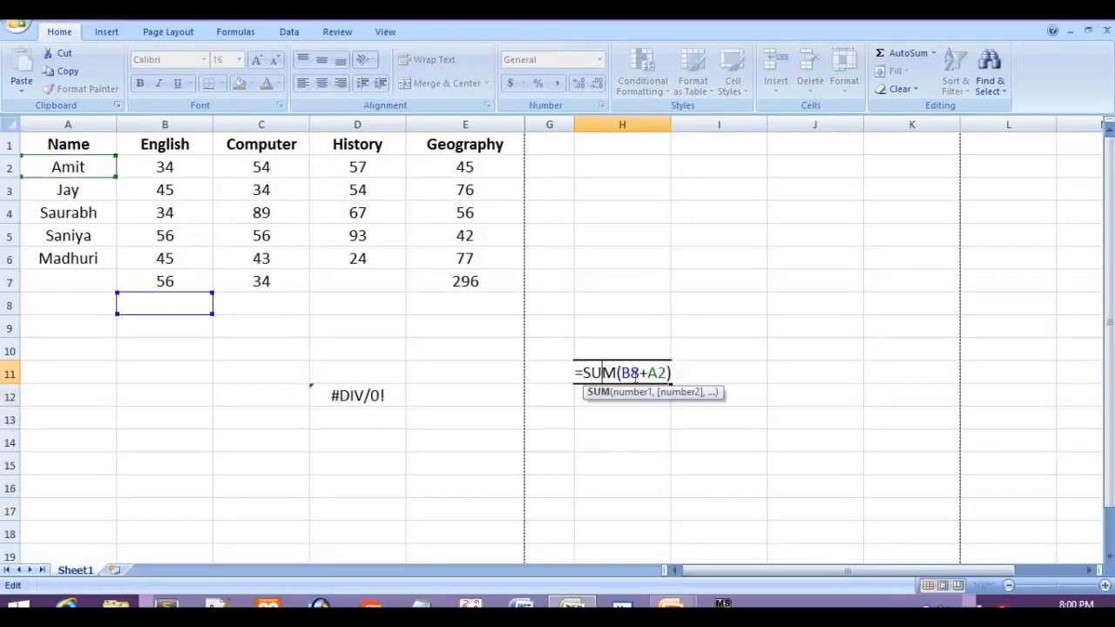
{"action": "mouse_move", "coordinate": [639, 372]}
{"action": "left_mouse_down"}
{"action": "mouse_move", "coordinate": [621, 372]}
{"action": "mouse_move", "coordinate": [666, 372]}
{"action": "mouse_move", "coordinate": [648, 372]}
{"action": "left_mouse_up"}
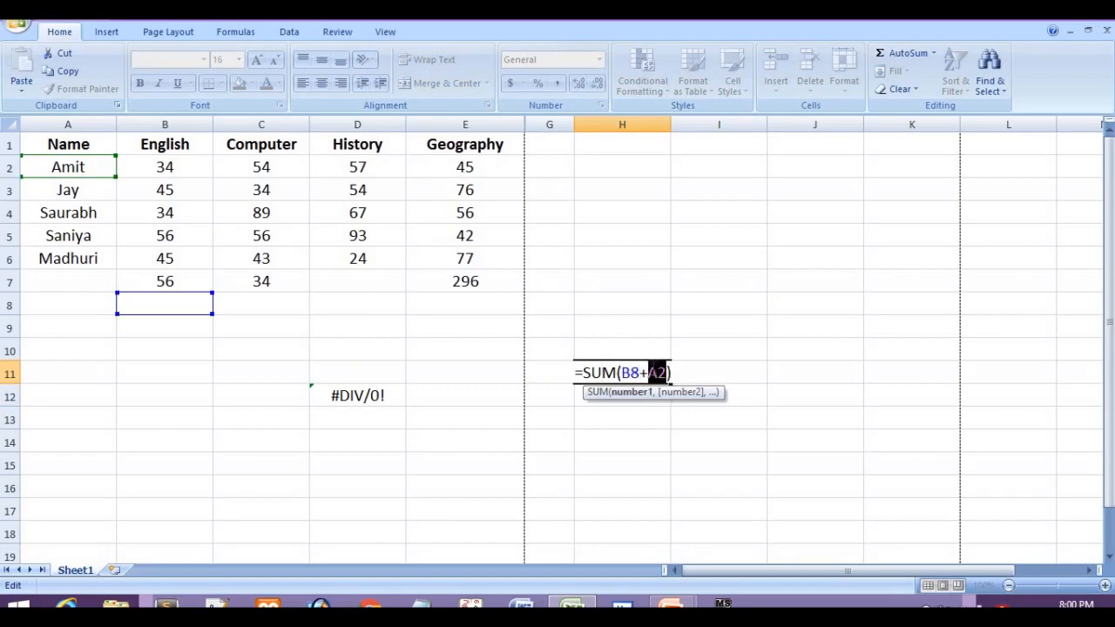
{"action": "left_click", "coordinate": [104, 168]}
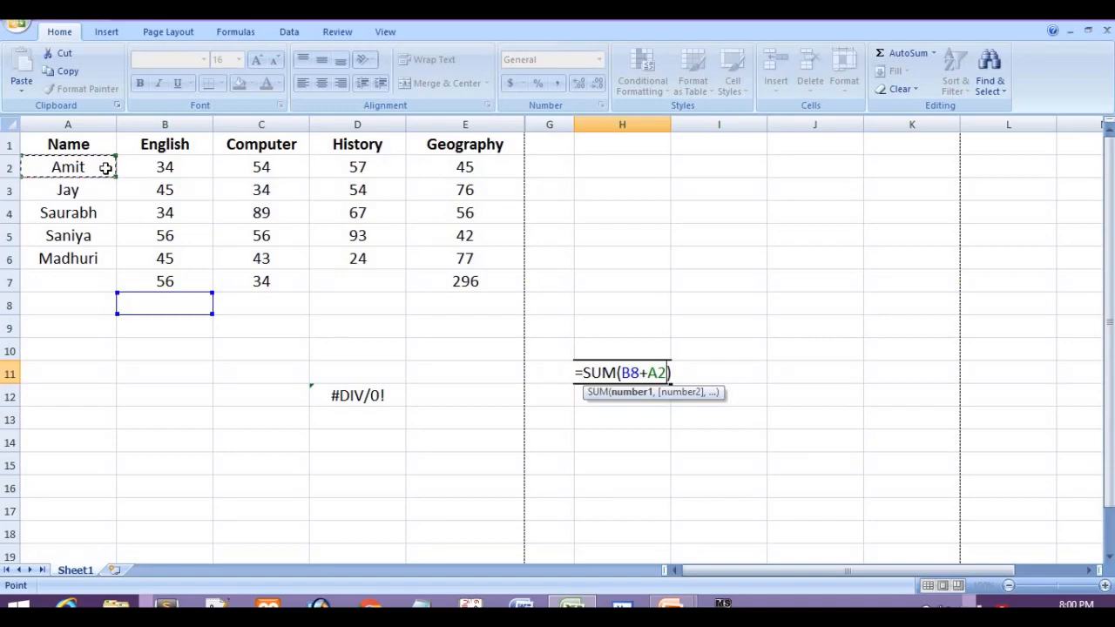
{"action": "key", "text": "Return"}
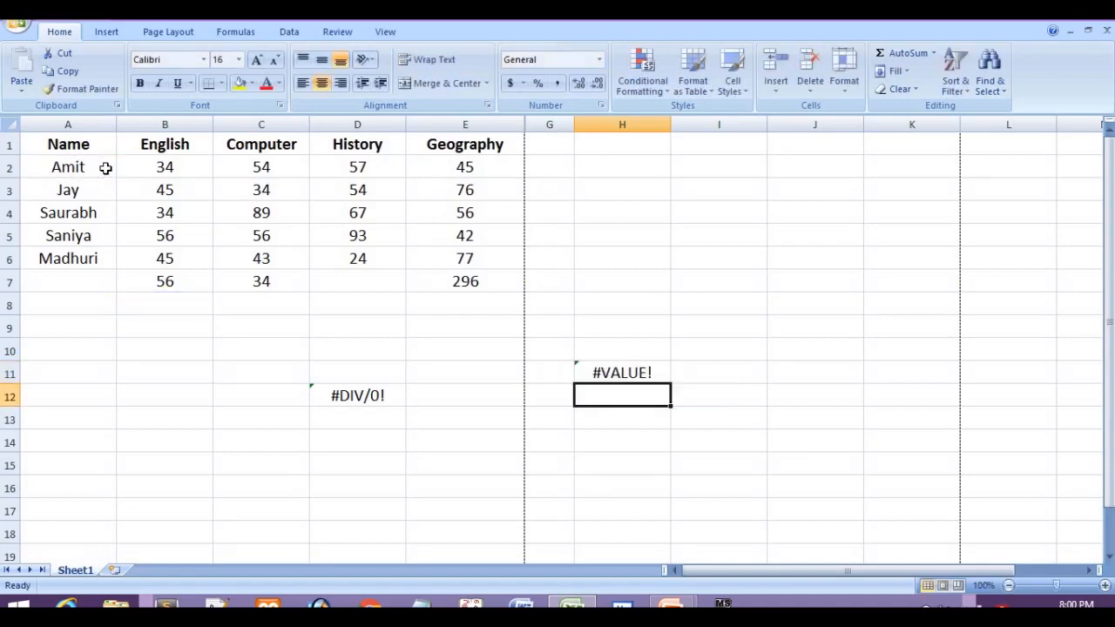
Check the PowerPoint error table and enter the misspelled function formula =sua(34+56) in Excel cell H14.
{"action": "key", "text": "alt+Tab"}
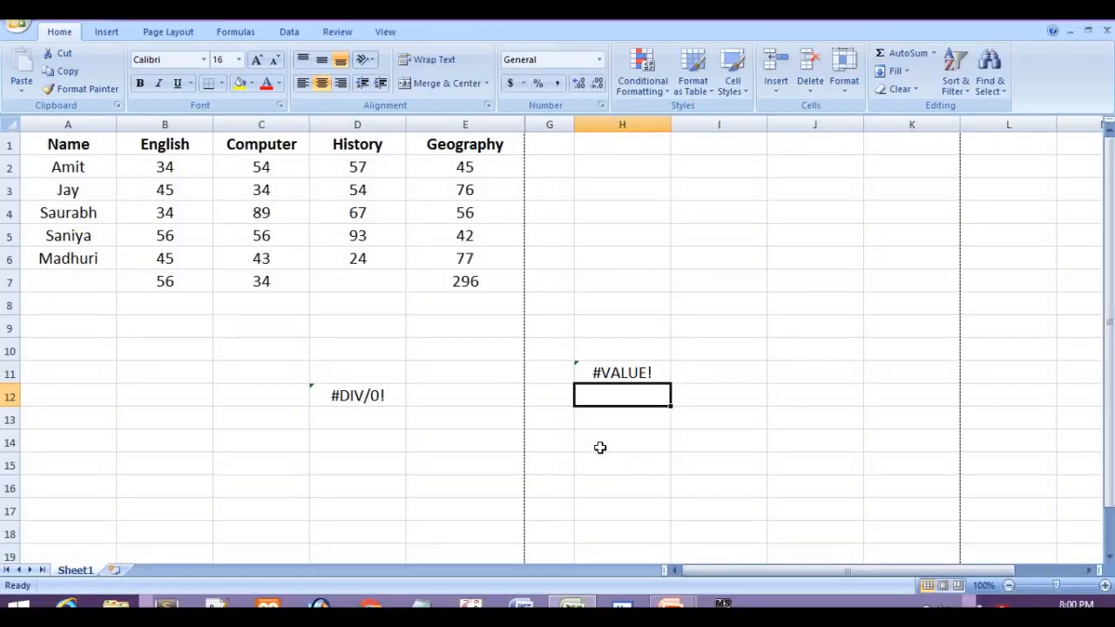
{"action": "left_click", "coordinate": [600, 448]}
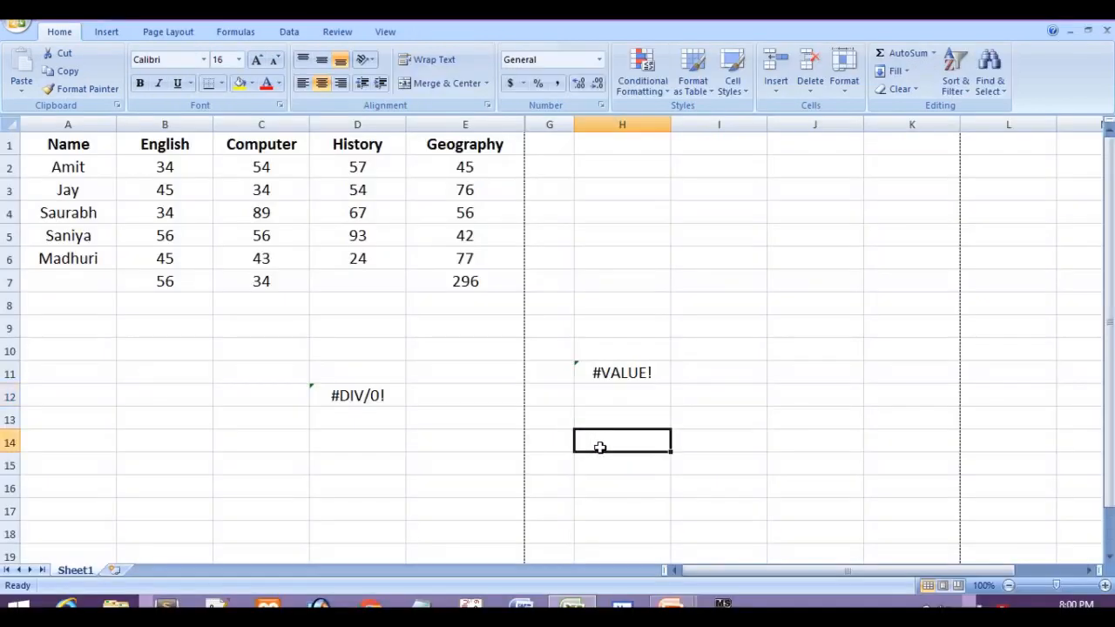
{"action": "type", "text": "=su"}
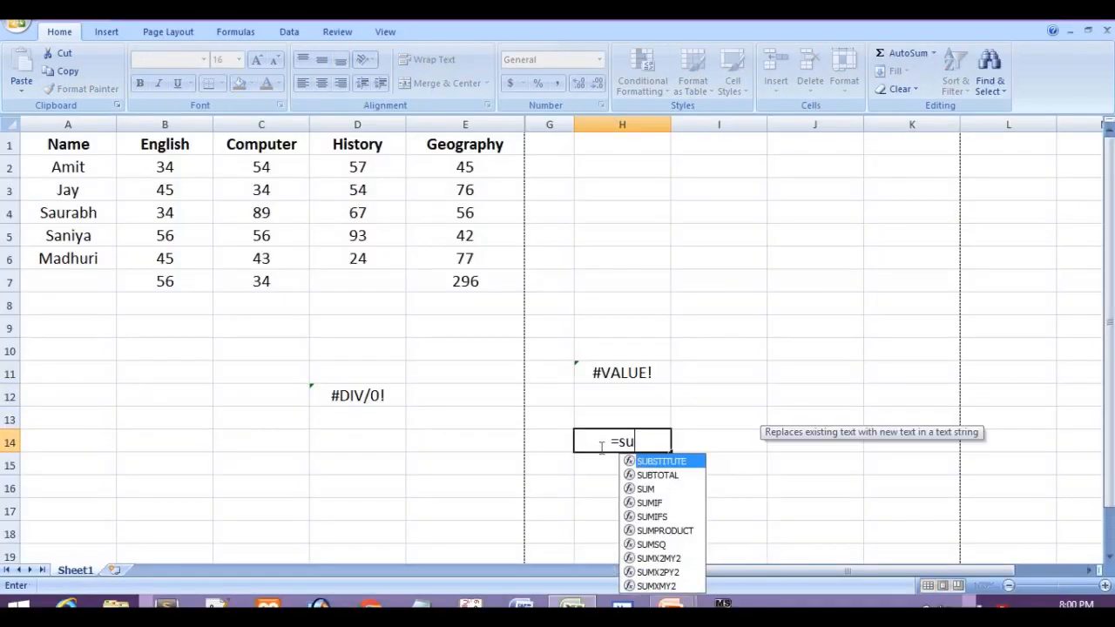
{"action": "type", "text": "a()"}
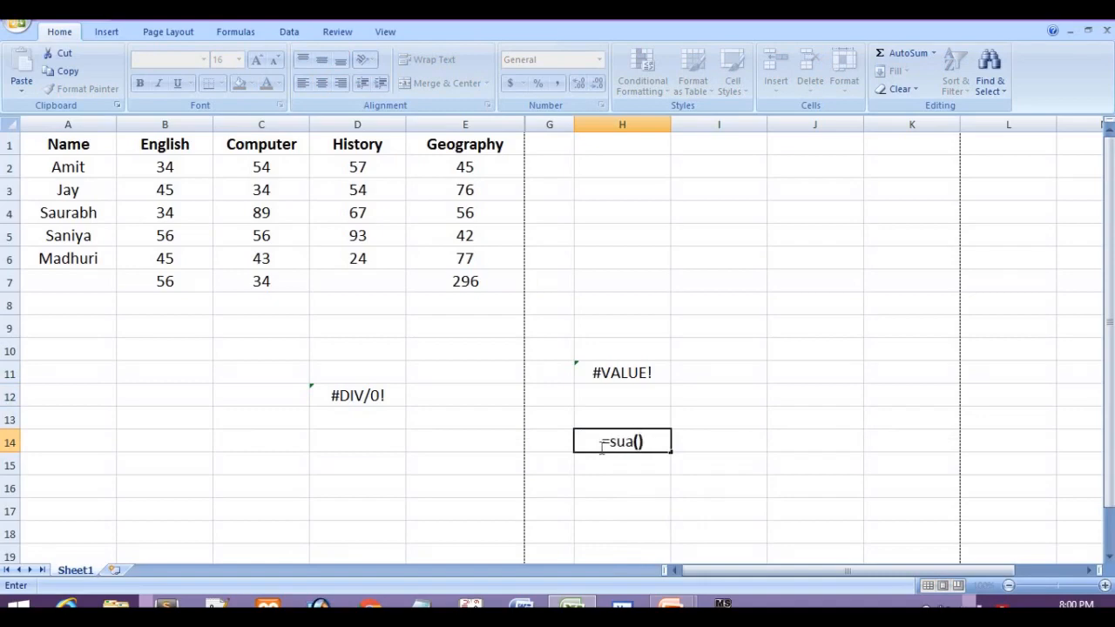
{"action": "key", "text": "Left"}
{"action": "left_click", "coordinate": [640, 442]}
{"action": "type", "text": "34+56"}
{"action": "key", "text": "Return"}
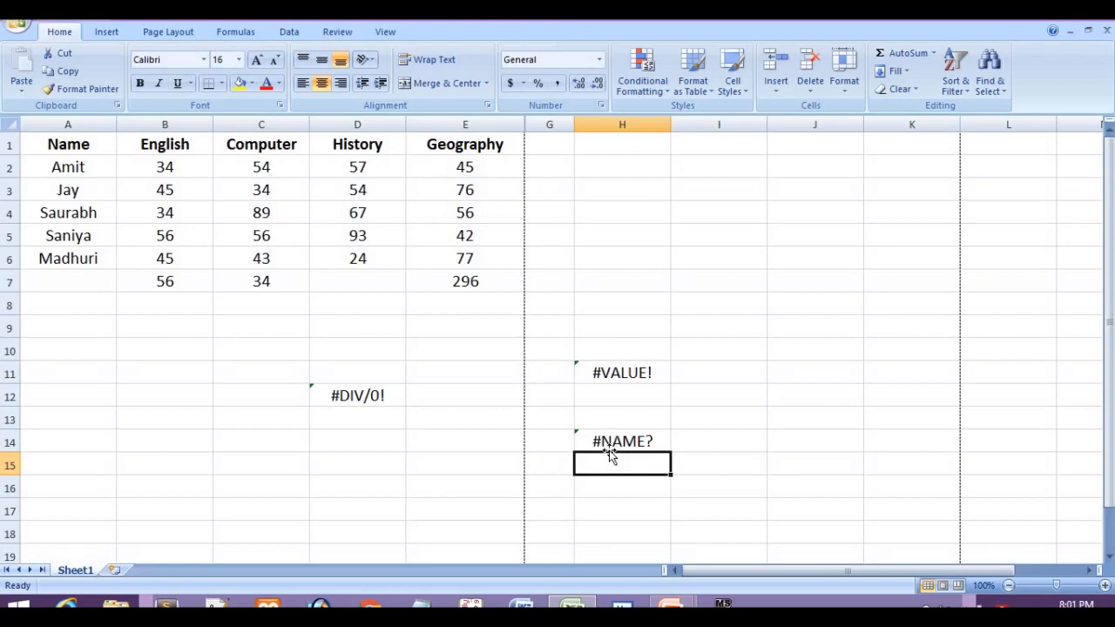
Review the #Name? description in the PowerPoint error table and return to the Excel worksheet.
{"action": "key", "text": "alt+Tab"}
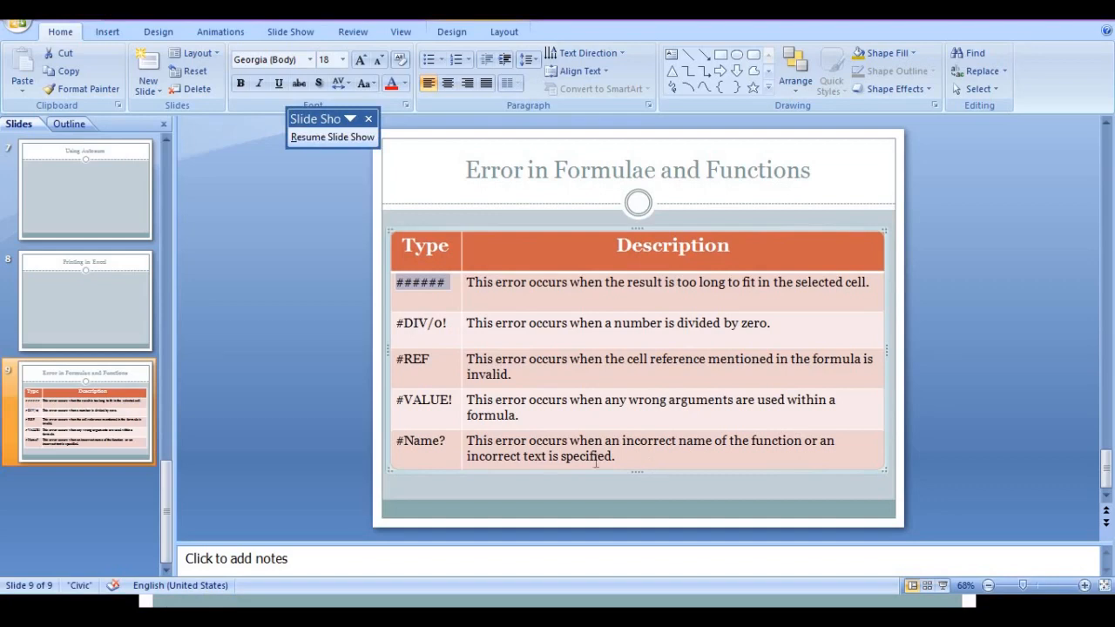
{"action": "key", "text": "alt+Tab"}
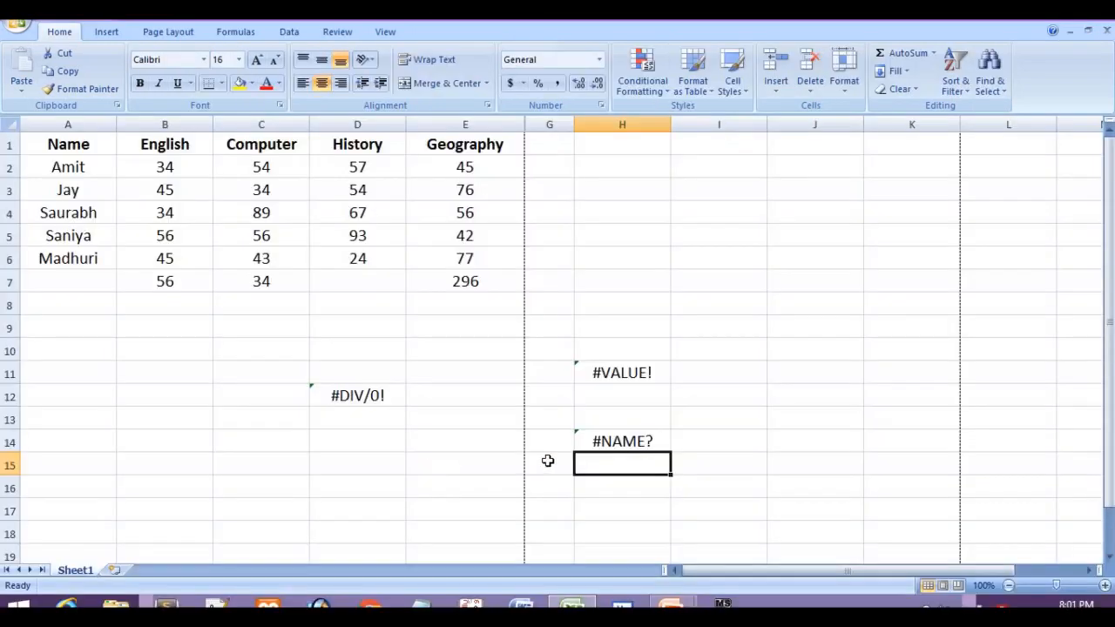